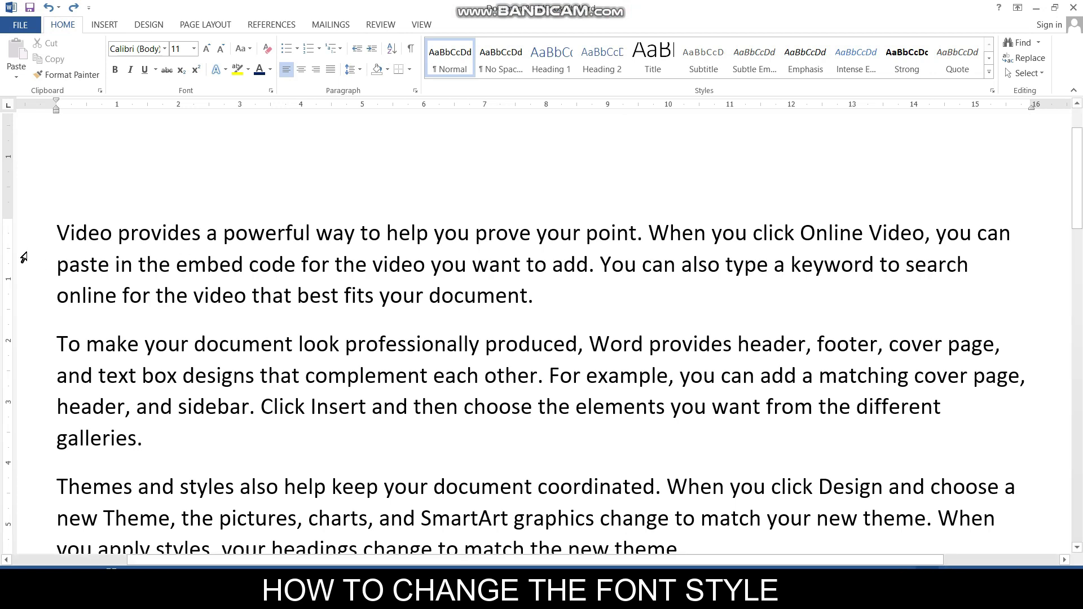
# Set the font of the first paragraph, beginning "Video provides", to Algerian.
pyautogui.moveTo(57, 233); pyautogui.dragTo(677, 314)
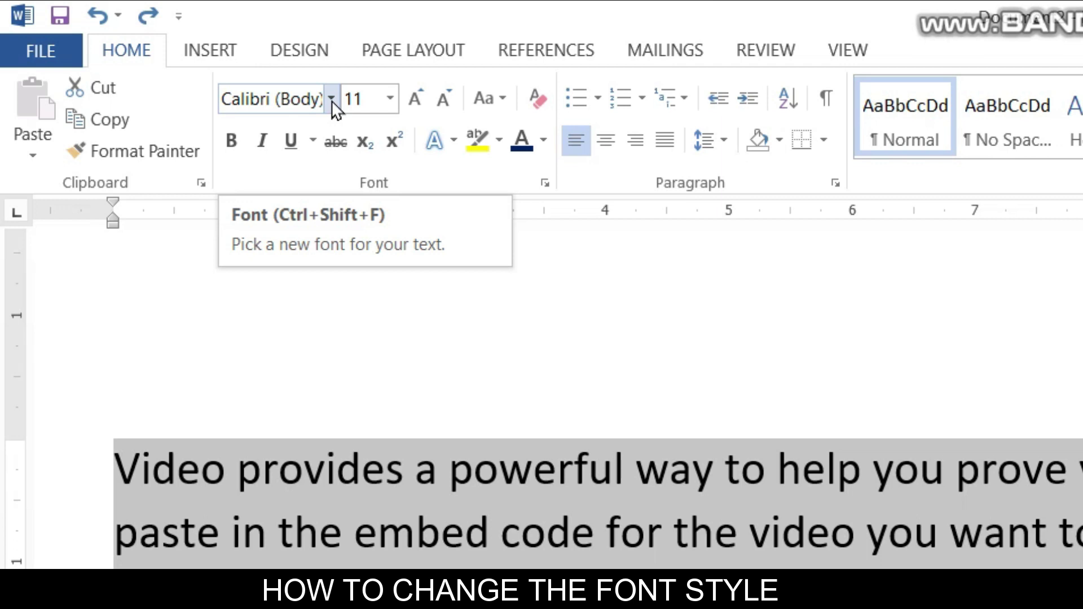
pyautogui.click(331, 100)
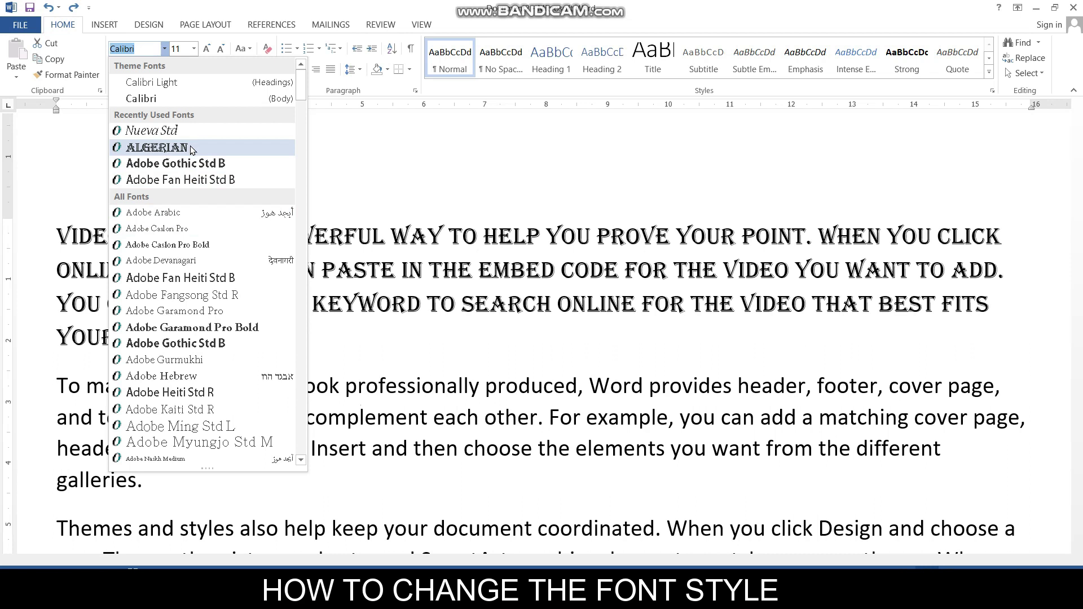
pyautogui.click(191, 147)
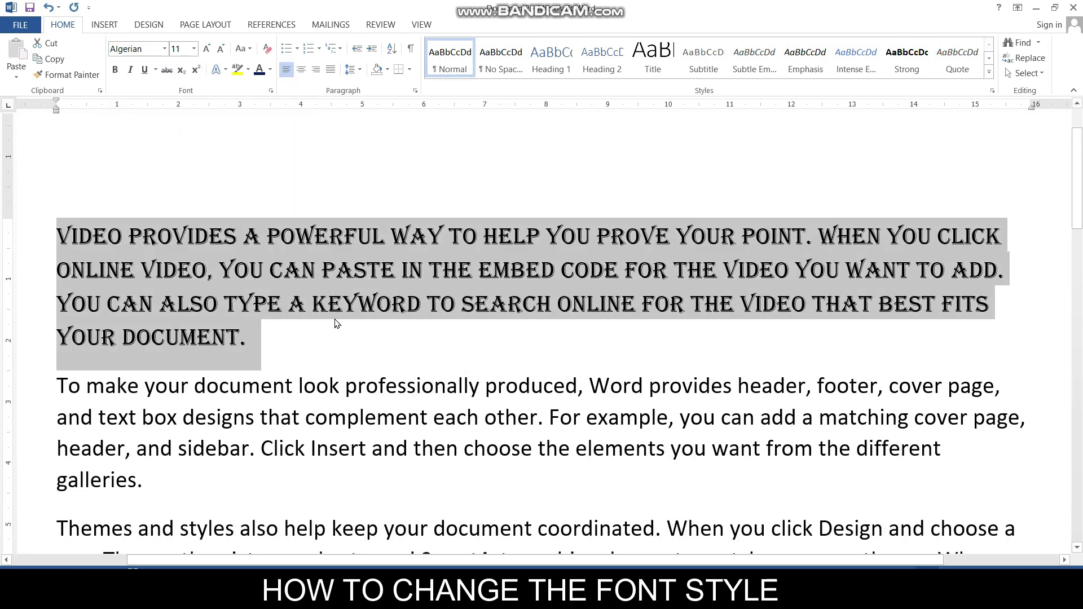
pyautogui.click(335, 333)
# Change the font of the whole first paragraph to Kunstler Script.
pyautogui.click(58, 234)
pyautogui.keyDown('shift'); pyautogui.click(269, 331); pyautogui.keyUp('shift')
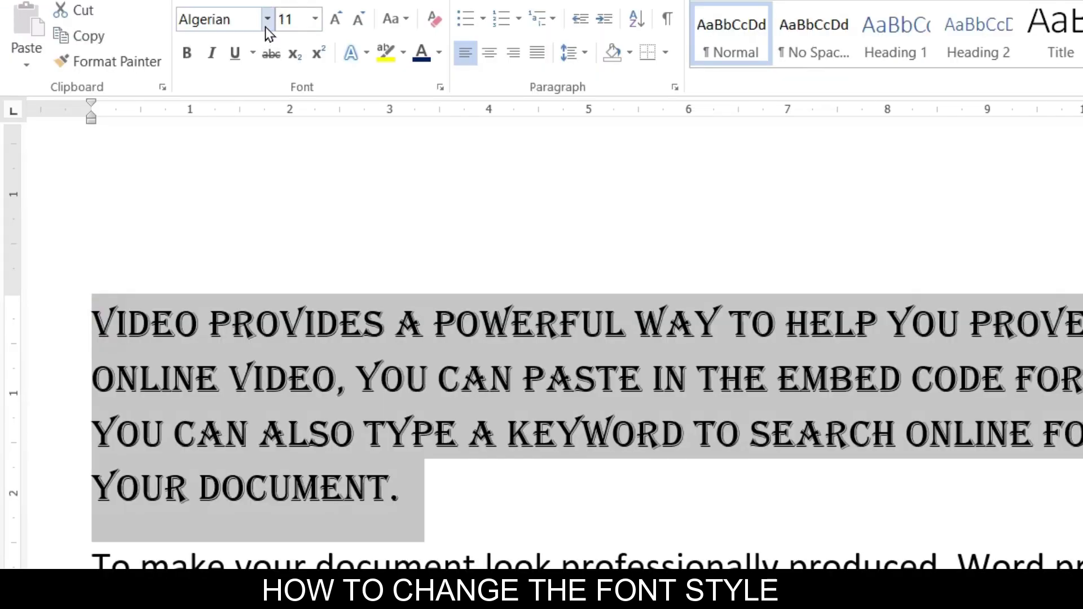
pyautogui.click(164, 49)
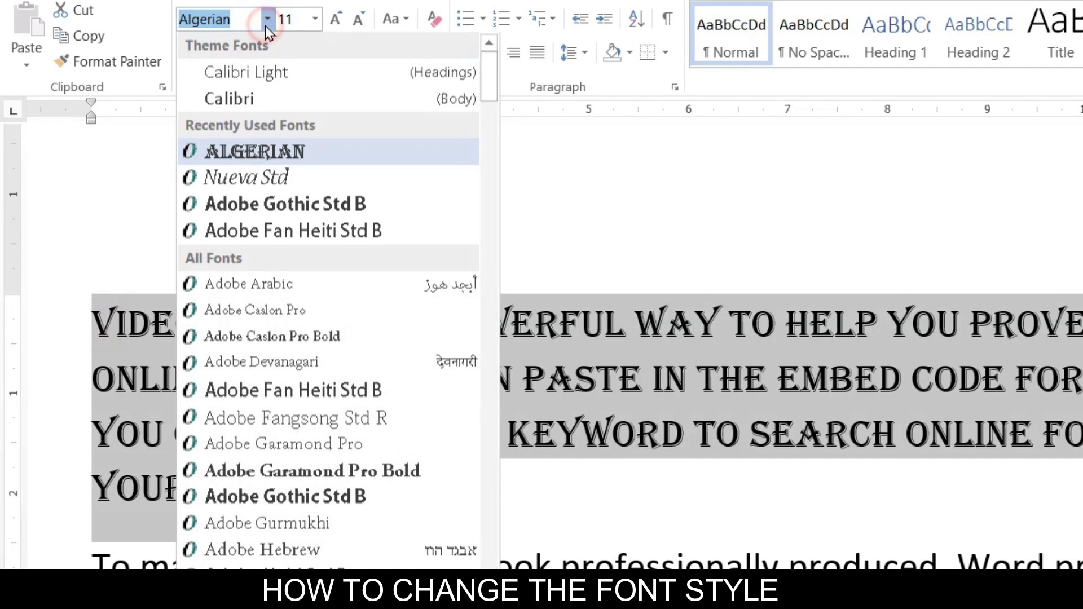
pyautogui.moveTo(491, 101); pyautogui.dragTo(486, 405)
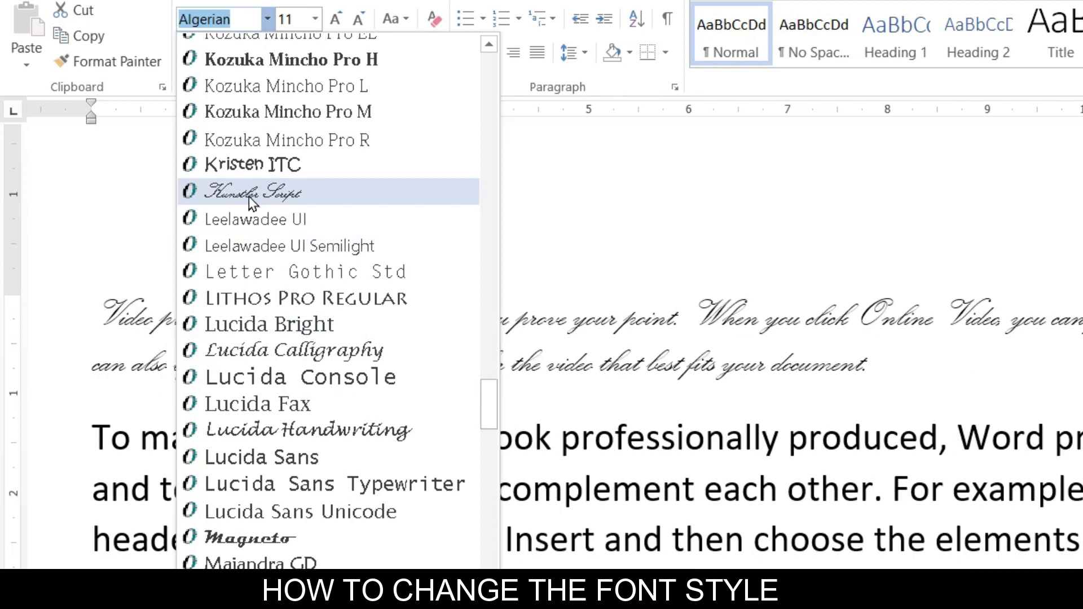
pyautogui.click(249, 196)
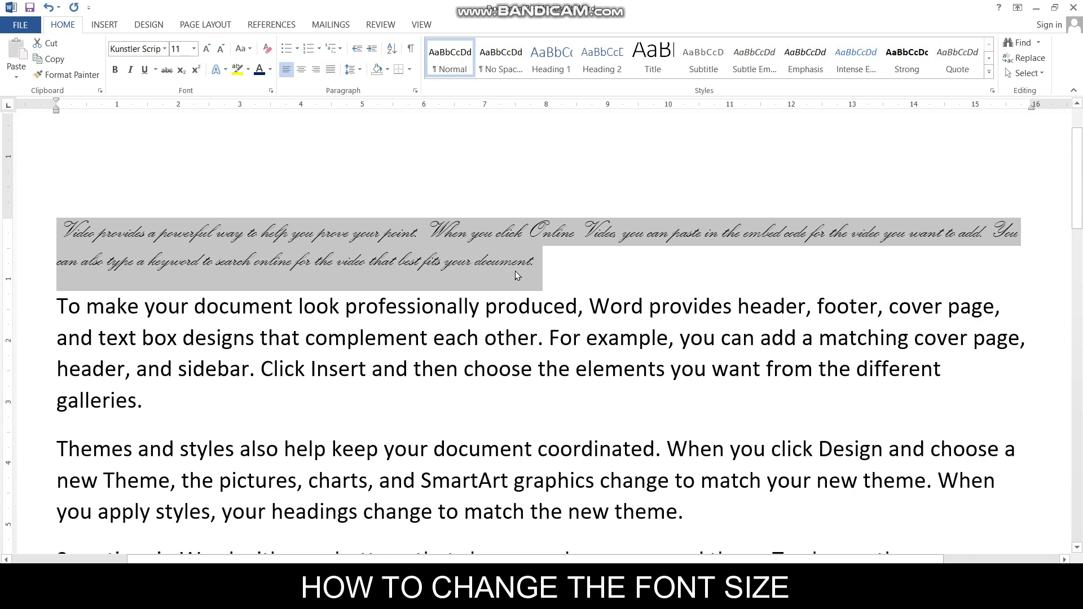
pyautogui.click(550, 273)
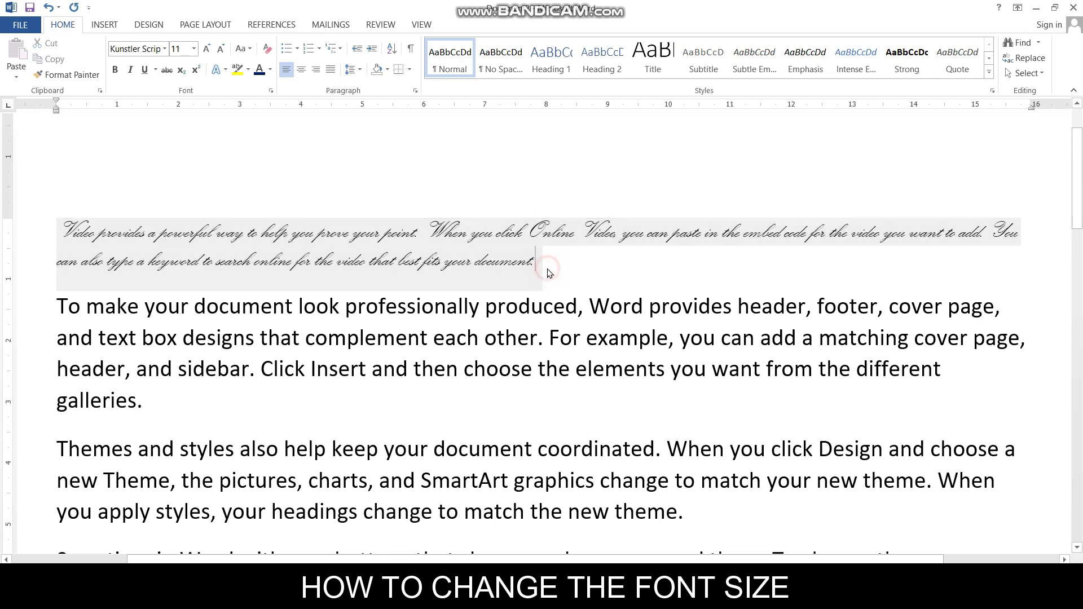
pyautogui.moveTo(59, 232); pyautogui.dragTo(625, 259)
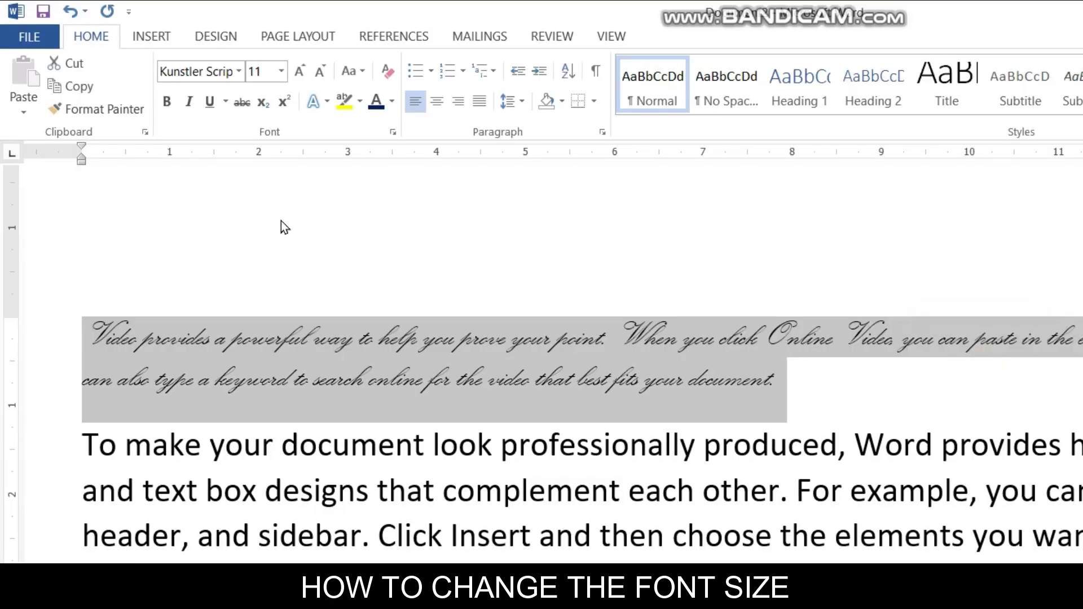
pyautogui.click(282, 73)
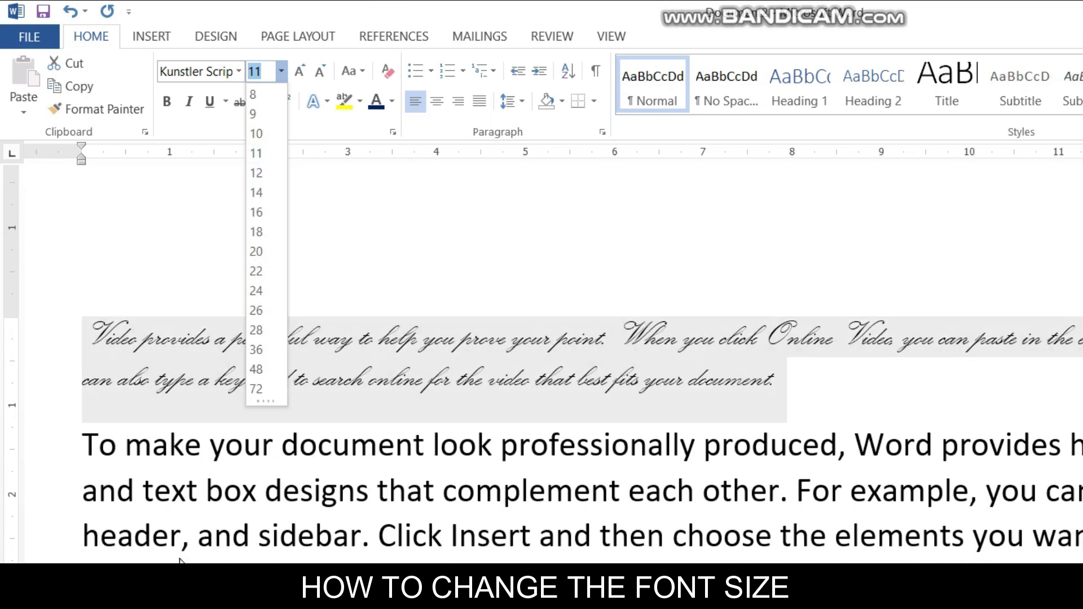
pyautogui.click(184, 558)
pyautogui.moveTo(85, 441); pyautogui.dragTo(338, 561)
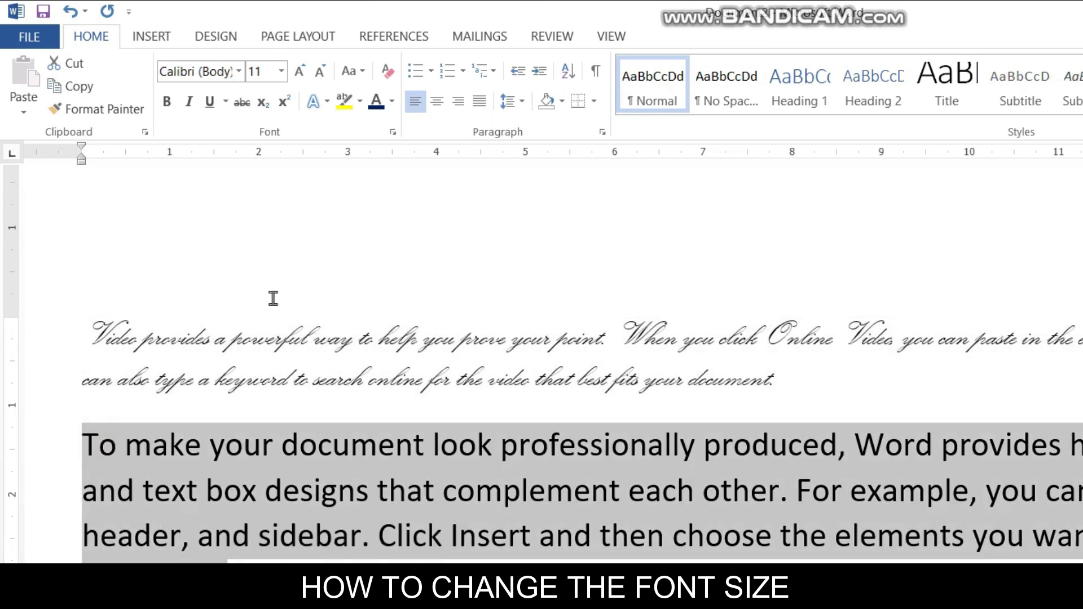
pyautogui.click(282, 71)
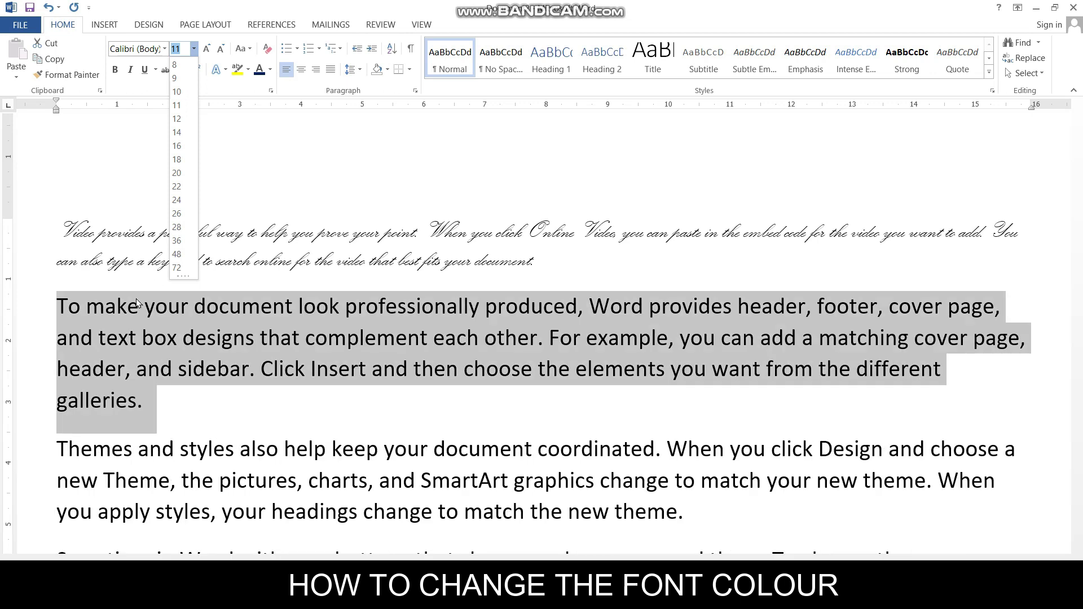
pyautogui.click(325, 394)
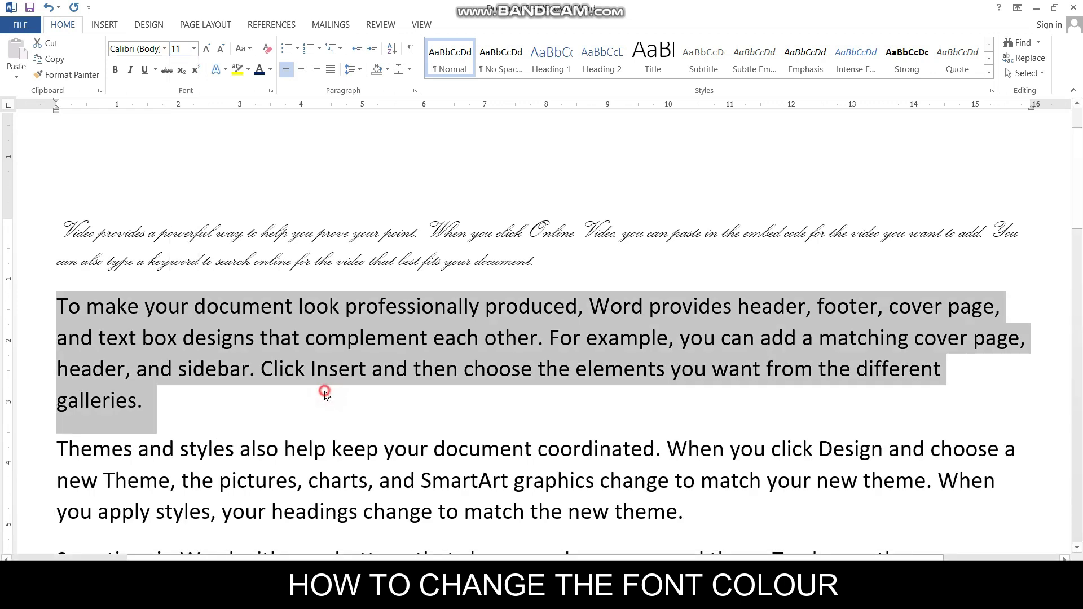
pyautogui.click(325, 395)
pyautogui.moveTo(58, 304); pyautogui.dragTo(105, 338)
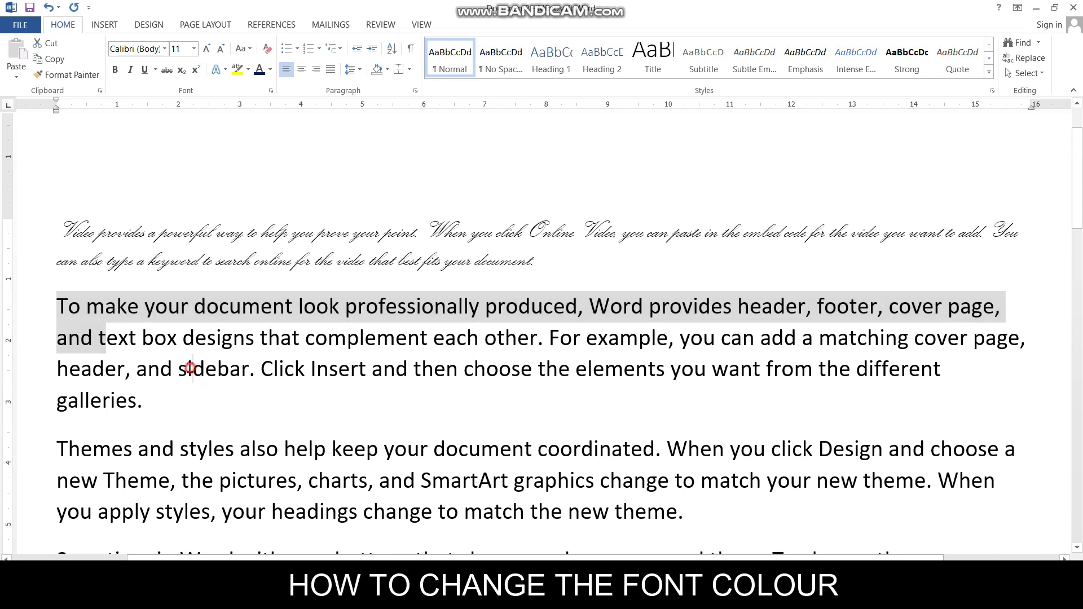
pyautogui.click(192, 368)
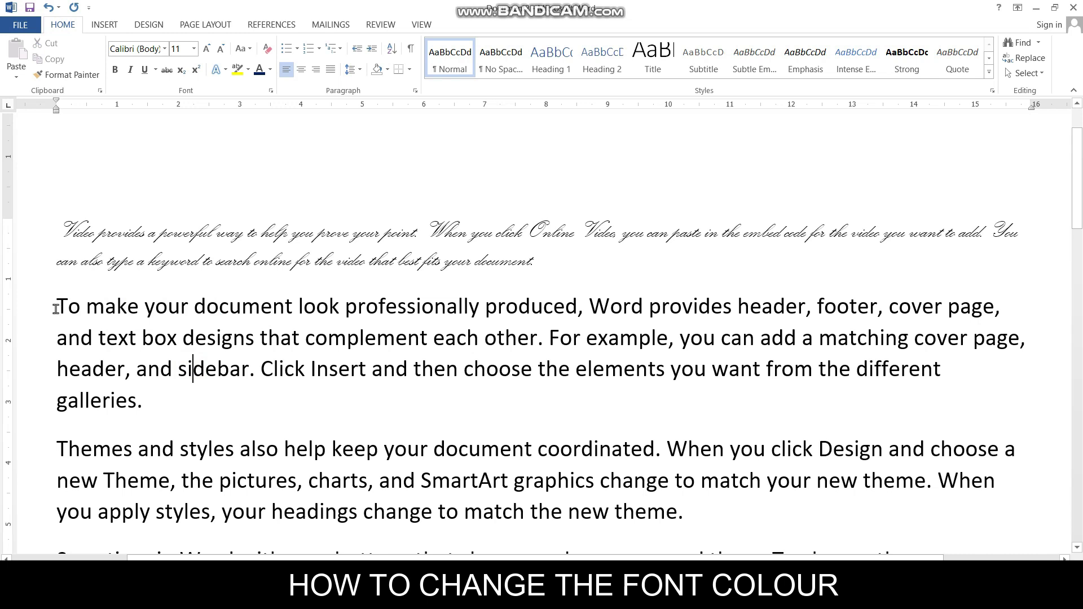
pyautogui.moveTo(56, 308); pyautogui.dragTo(137, 410)
pyautogui.click(175, 412)
pyautogui.moveTo(55, 304); pyautogui.dragTo(972, 308)
pyautogui.click(891, 370)
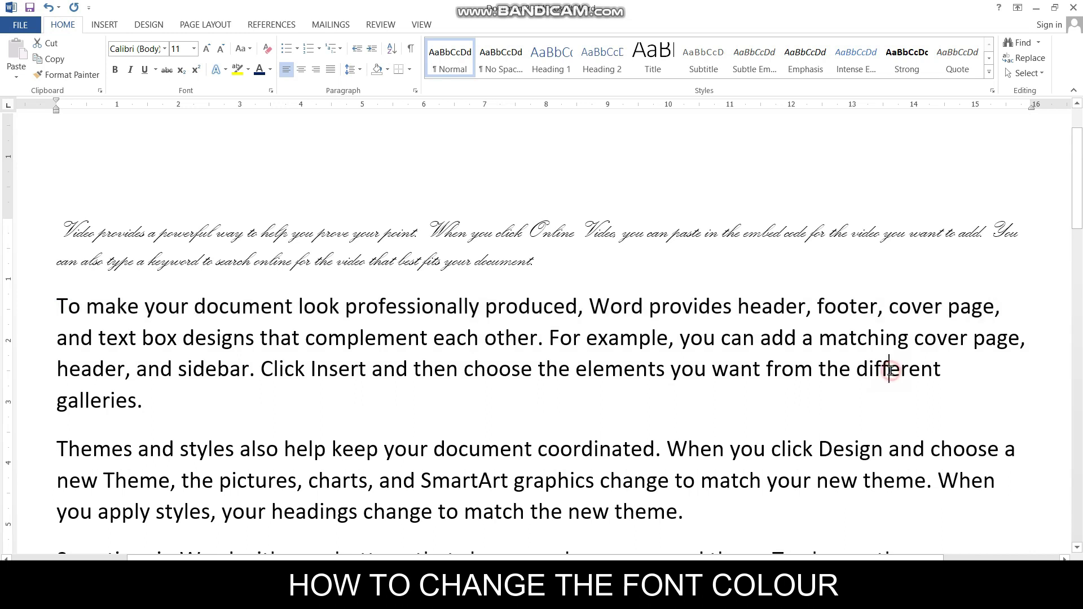
pyautogui.doubleClick(625, 314)
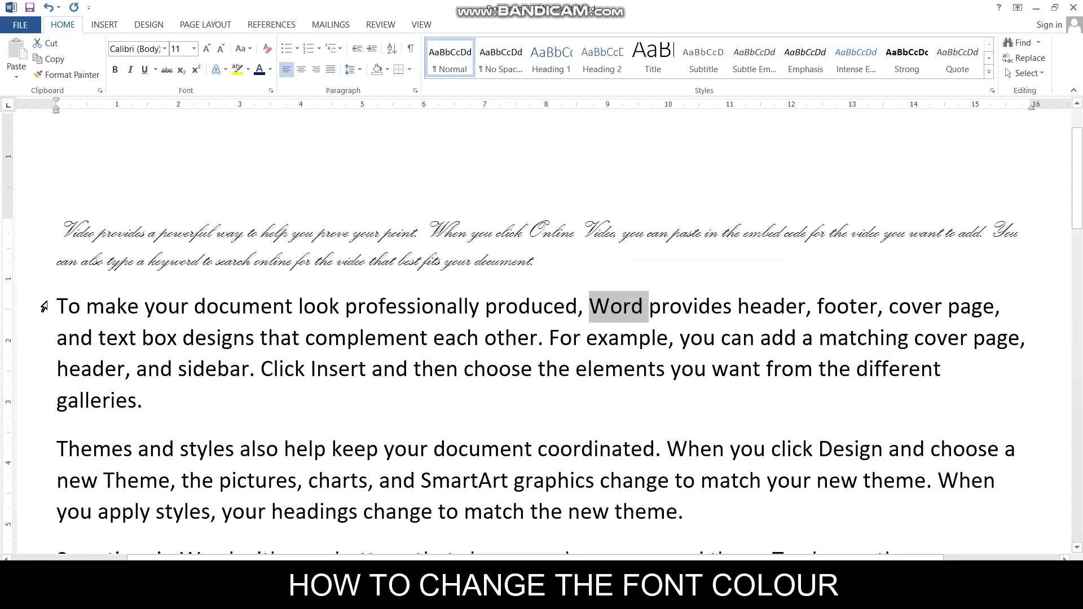
# Color the entire second paragraph, beginning "To make your document", in standard Red.
pyautogui.moveTo(54, 305); pyautogui.dragTo(156, 396)
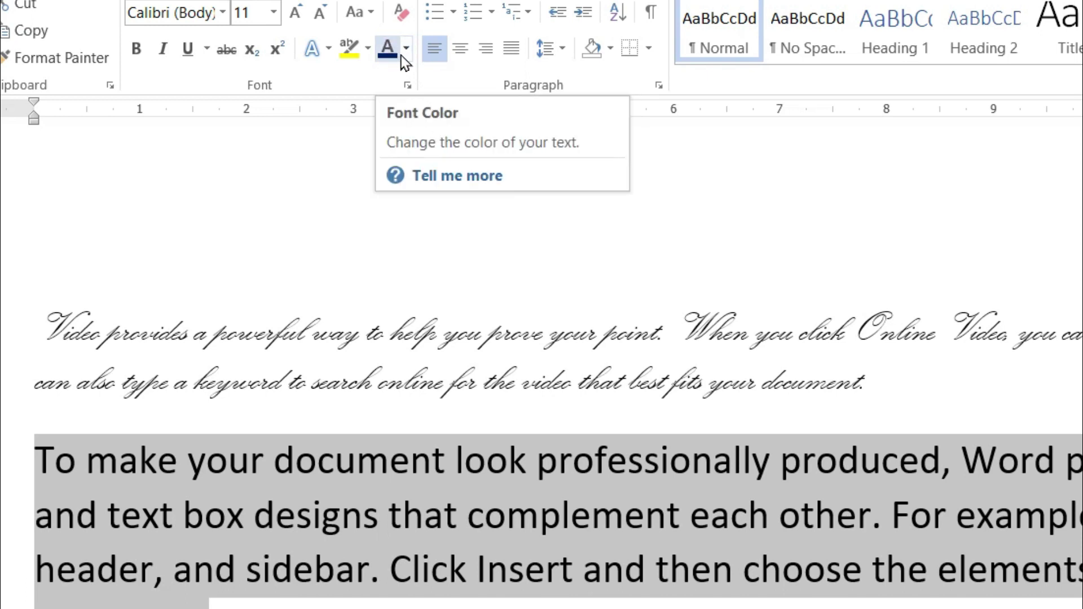
pyautogui.click(405, 50)
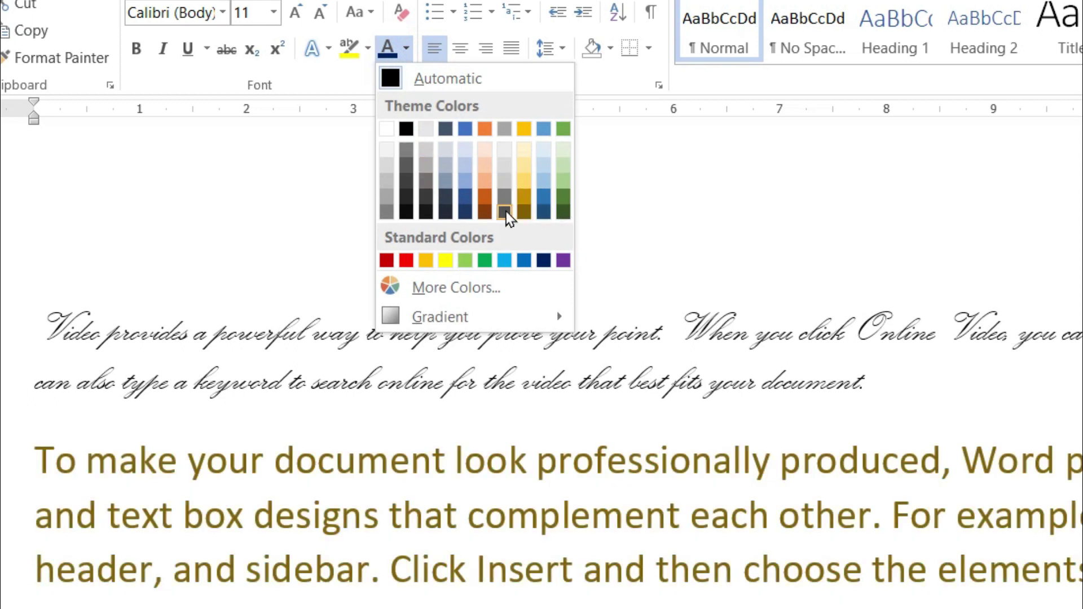
pyautogui.click(406, 260)
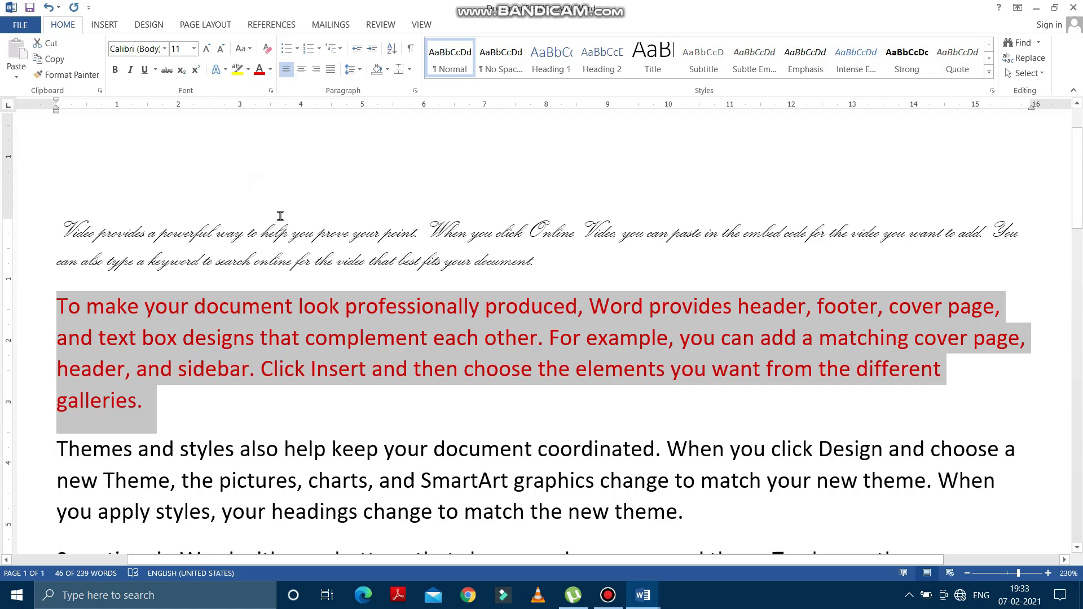
pyautogui.click(363, 415)
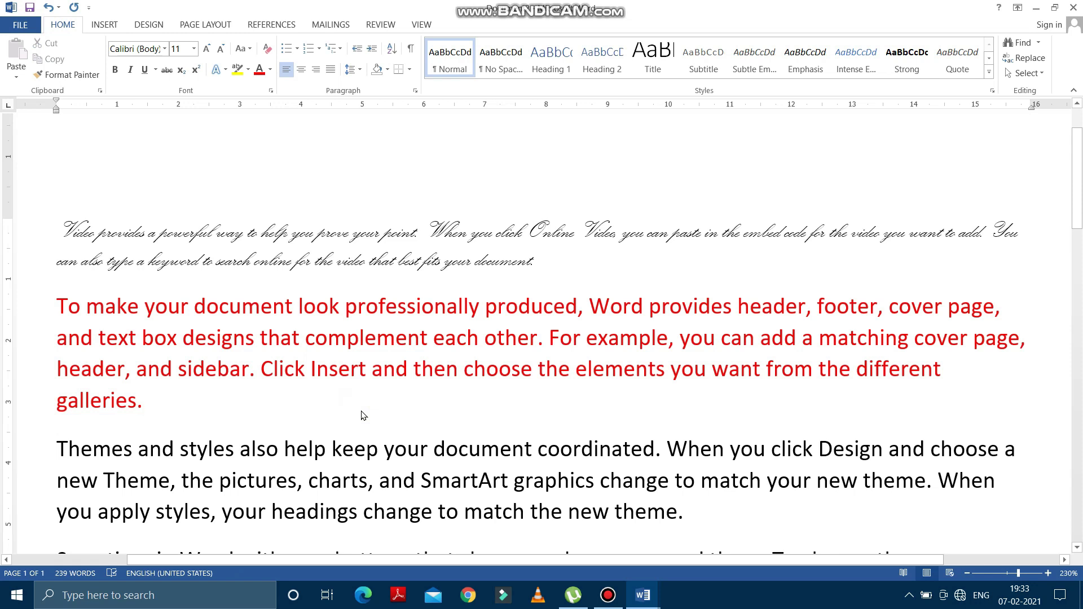
# Color the entire third paragraph, beginning "Themes and styles", in standard Dark Blue.
pyautogui.scroll(-5, 355, 412)
pyautogui.scroll(3, 352, 411)
pyautogui.scroll(1, 352, 411)
pyautogui.moveTo(57, 259); pyautogui.dragTo(706, 332)
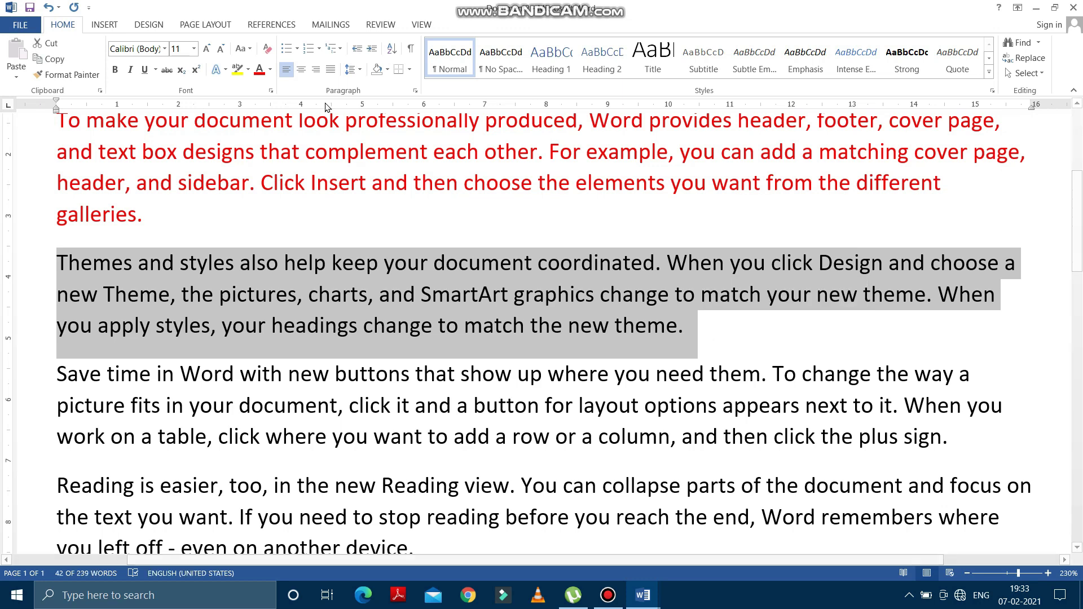
pyautogui.click(270, 74)
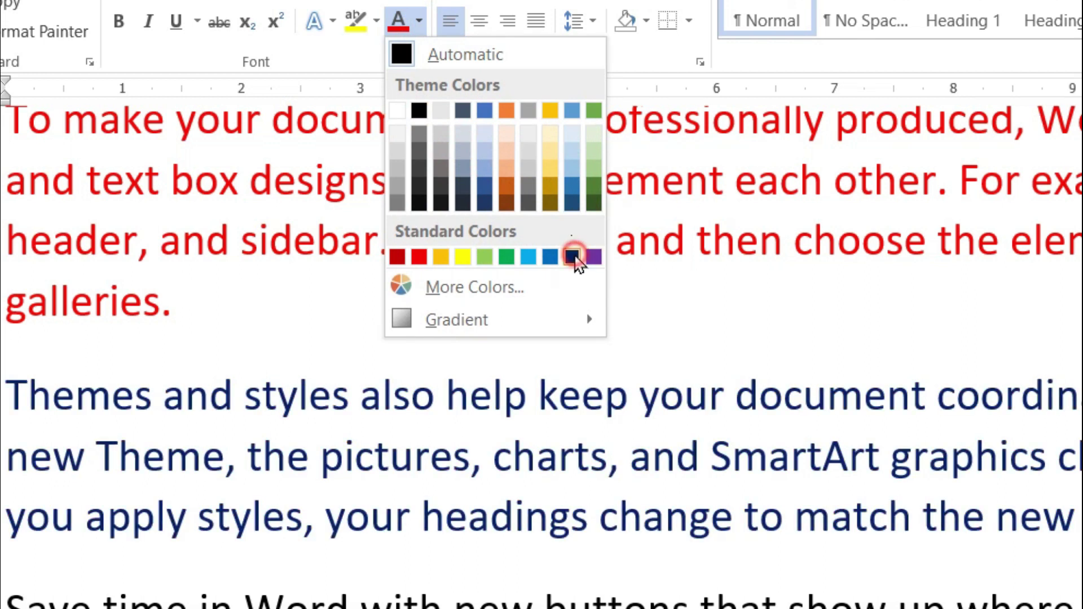
pyautogui.click(572, 257)
pyautogui.click(411, 405)
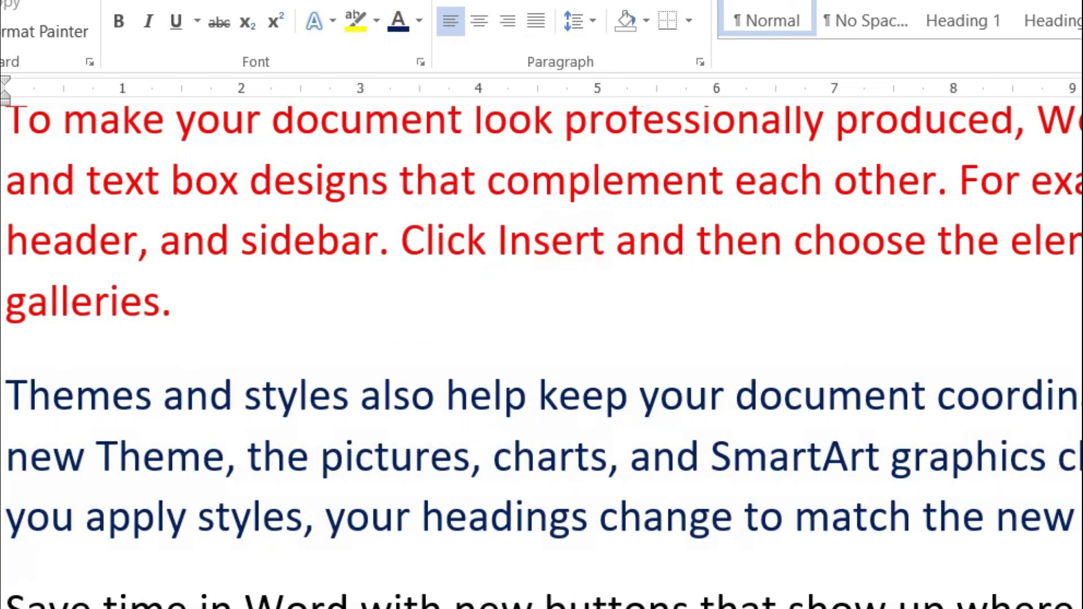
# Color only the first line of the "Save time in Word" paragraph in standard Green.
pyautogui.click(55, 369)
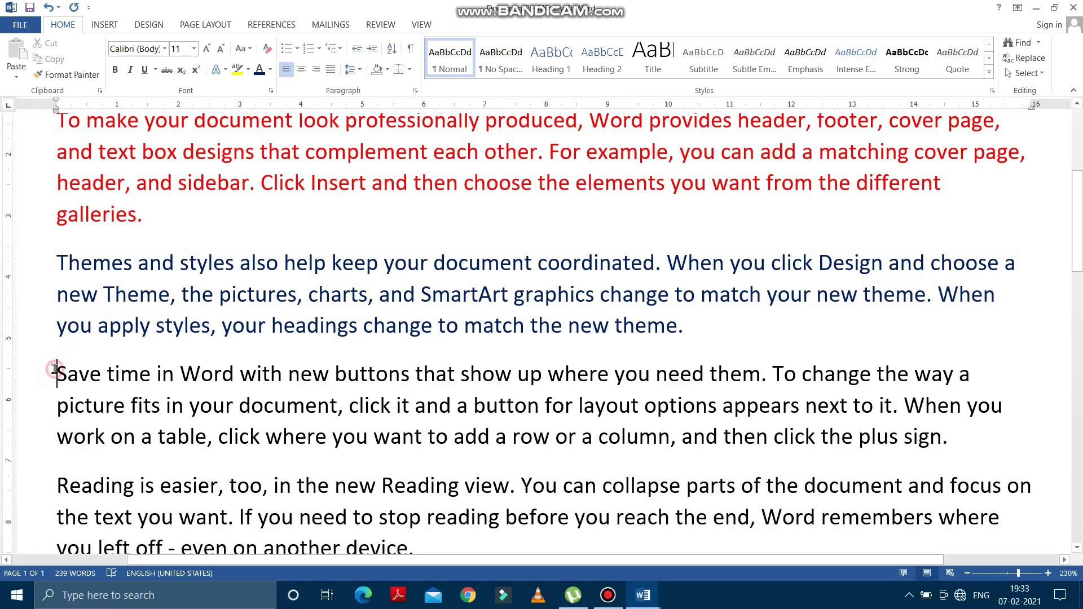
pyautogui.moveTo(55, 370); pyautogui.dragTo(971, 374)
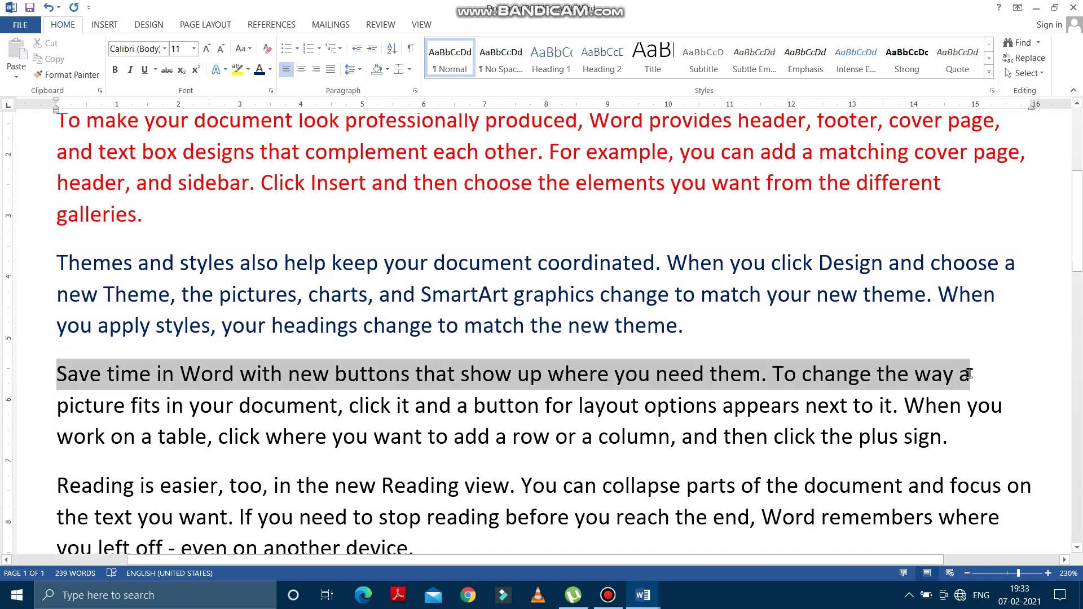
pyautogui.click(270, 69)
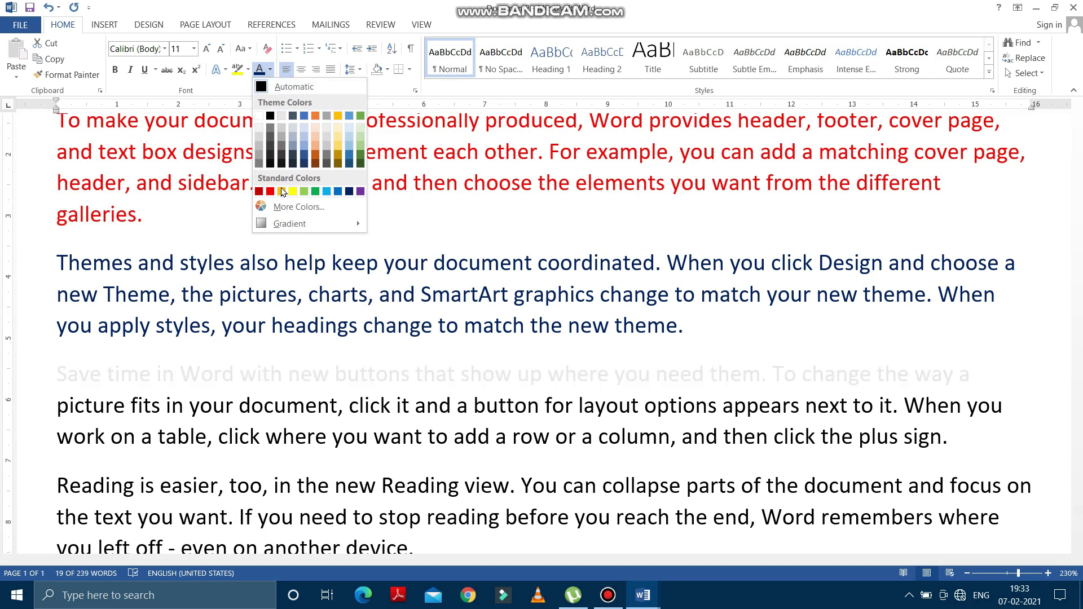
pyautogui.click(316, 192)
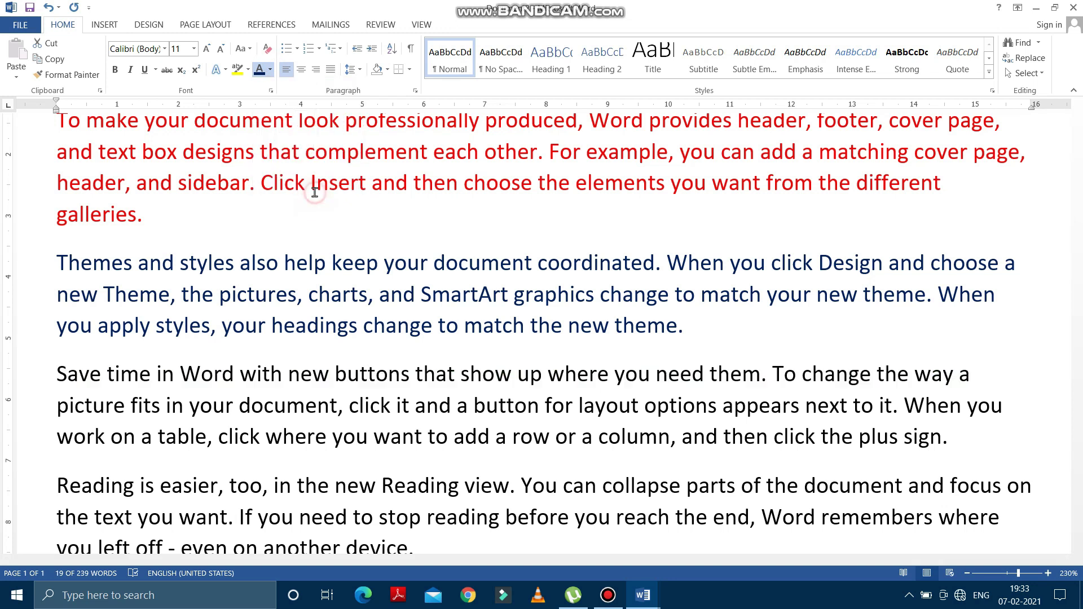
pyautogui.click(373, 437)
# Color the word "document" in the second line of the "Save time in Word" paragraph in standard Red.
pyautogui.moveTo(240, 410); pyautogui.dragTo(340, 416)
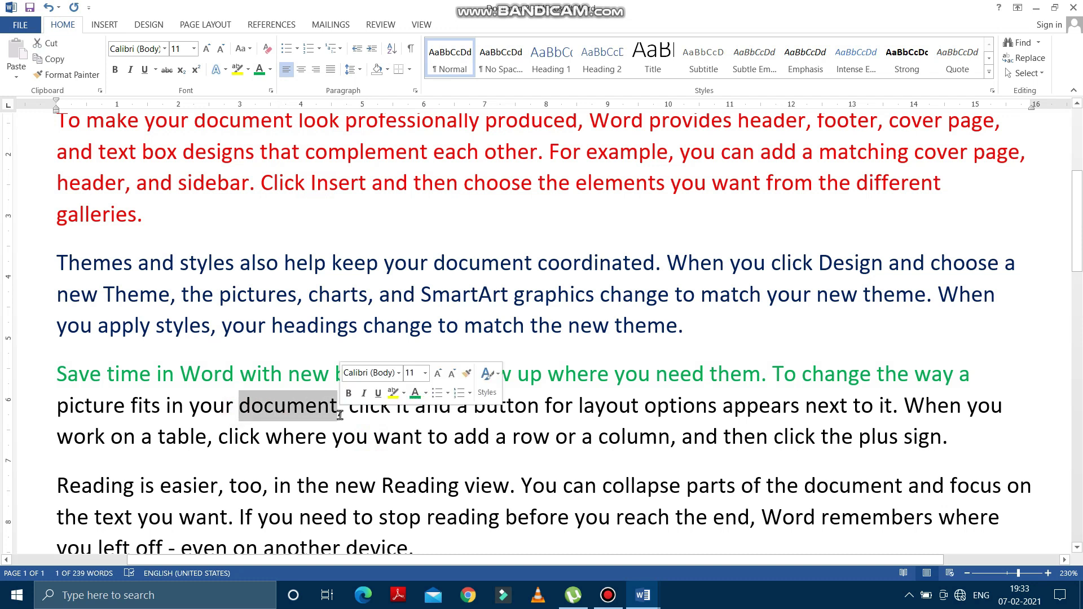
pyautogui.click(271, 70)
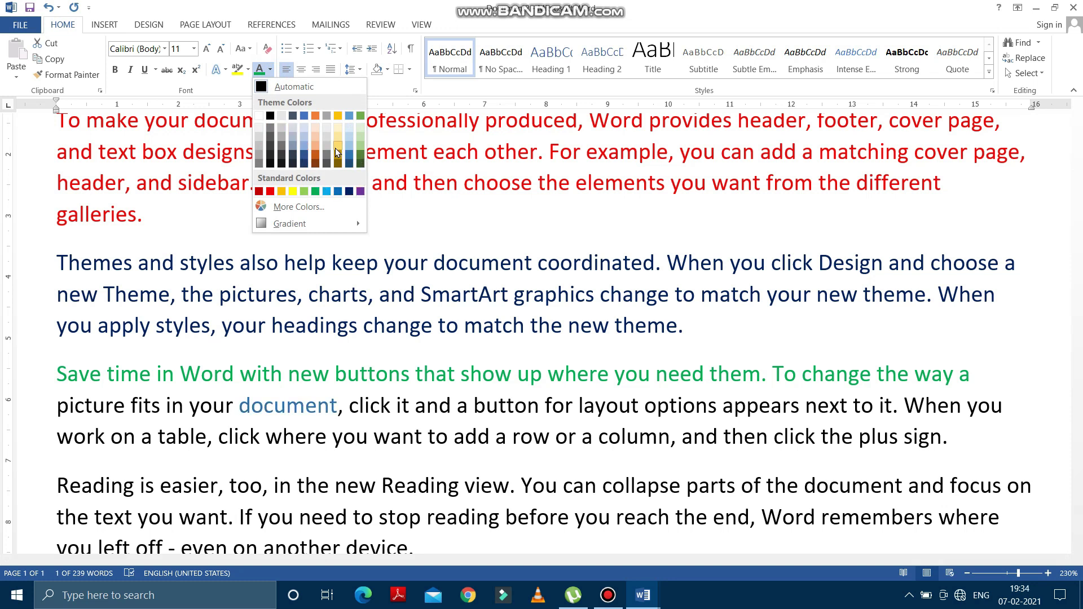
pyautogui.click(270, 191)
pyautogui.click(435, 471)
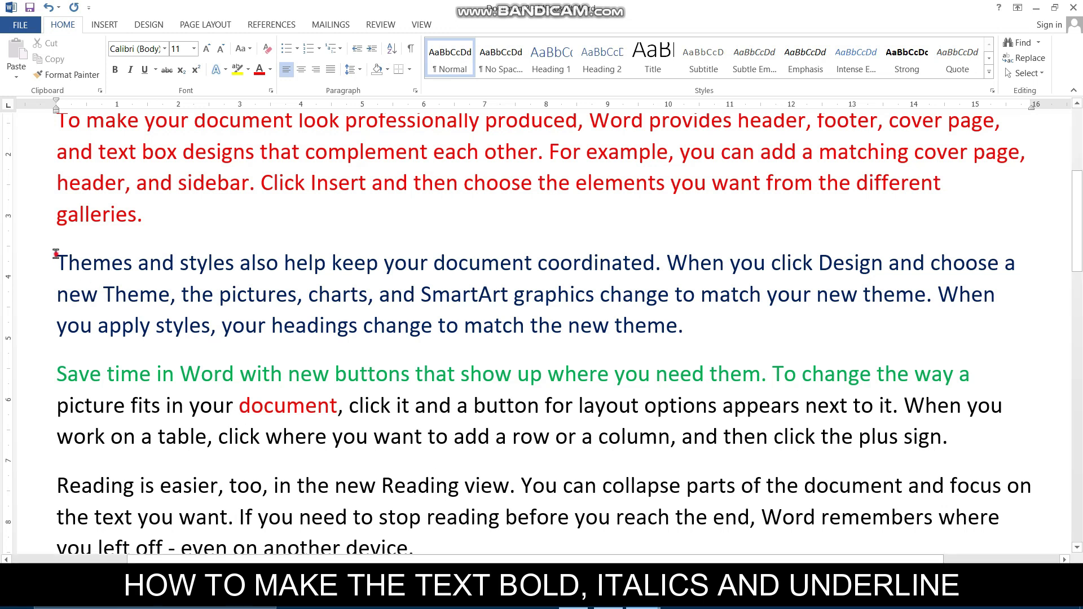
# Make the first line of the "Themes and styles" paragraph bold and italicize its second line.
pyautogui.moveTo(56, 253); pyautogui.dragTo(1023, 257)
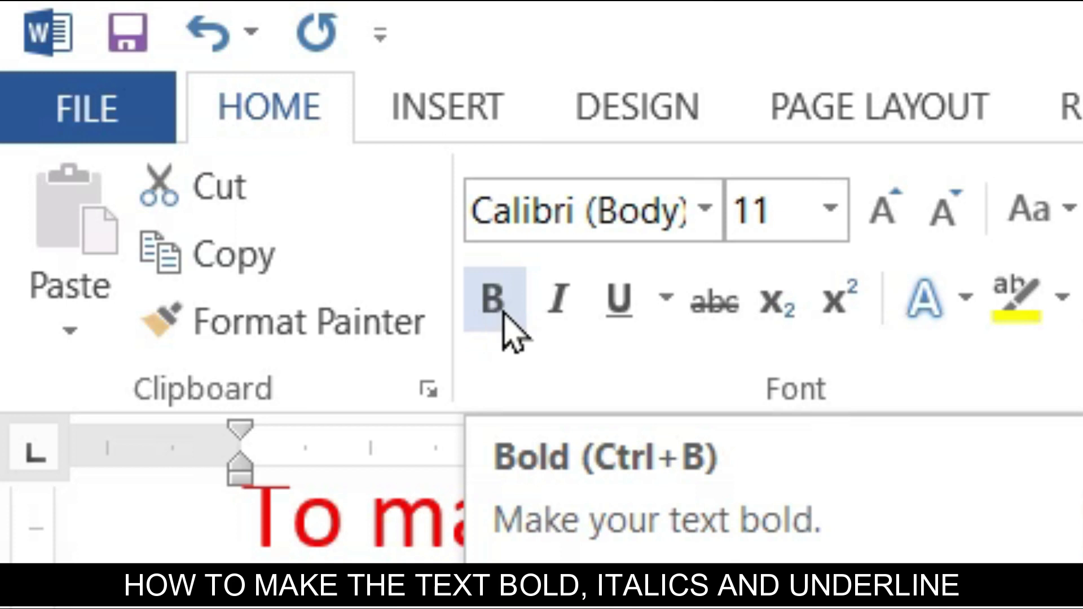
pyautogui.click(504, 315)
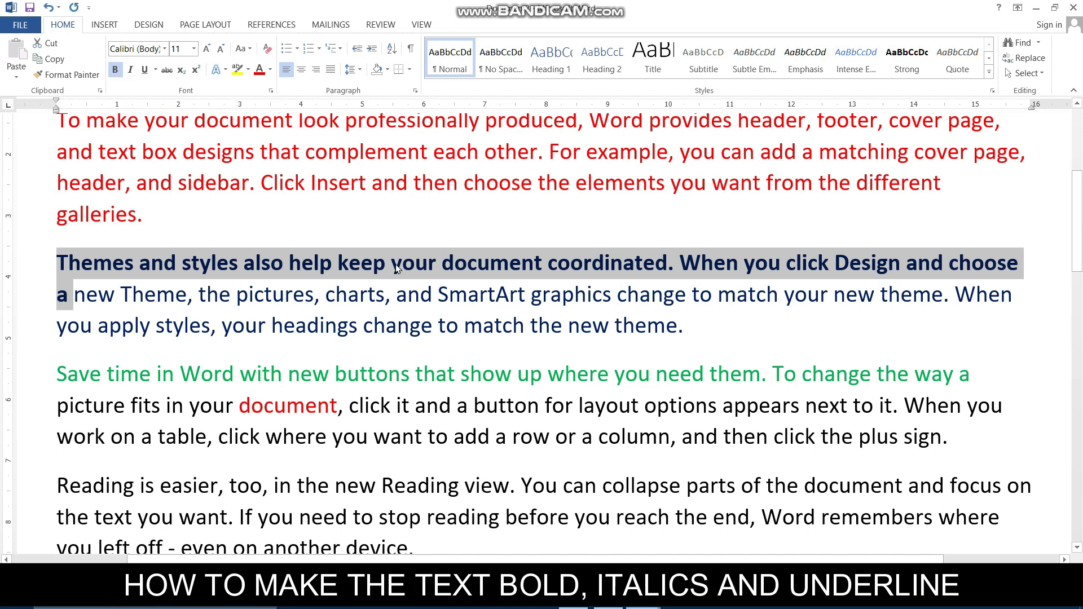
pyautogui.click(59, 294)
pyautogui.moveTo(58, 299); pyautogui.dragTo(997, 296)
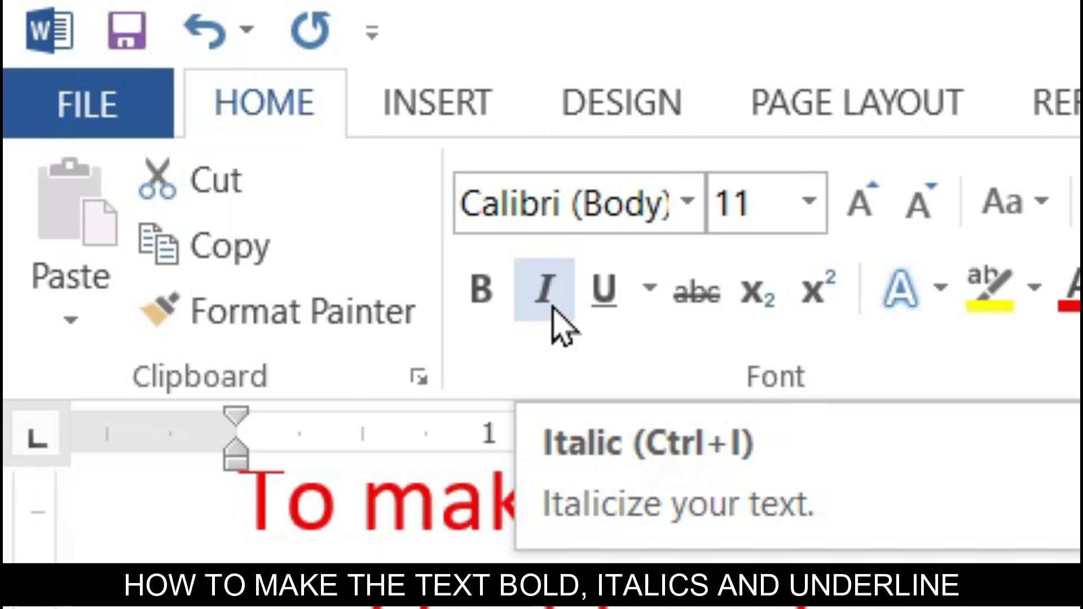
pyautogui.click(553, 307)
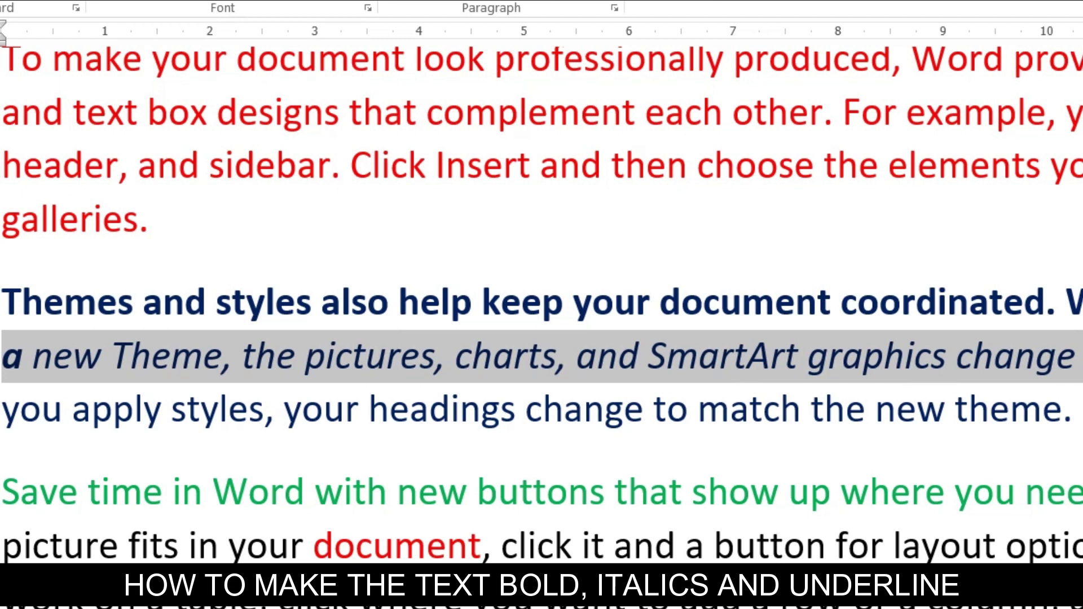
# Underline the last line of the "Themes and styles" paragraph, beginning "you apply styles".
pyautogui.moveTo(5, 410); pyautogui.dragTo(1061, 420)
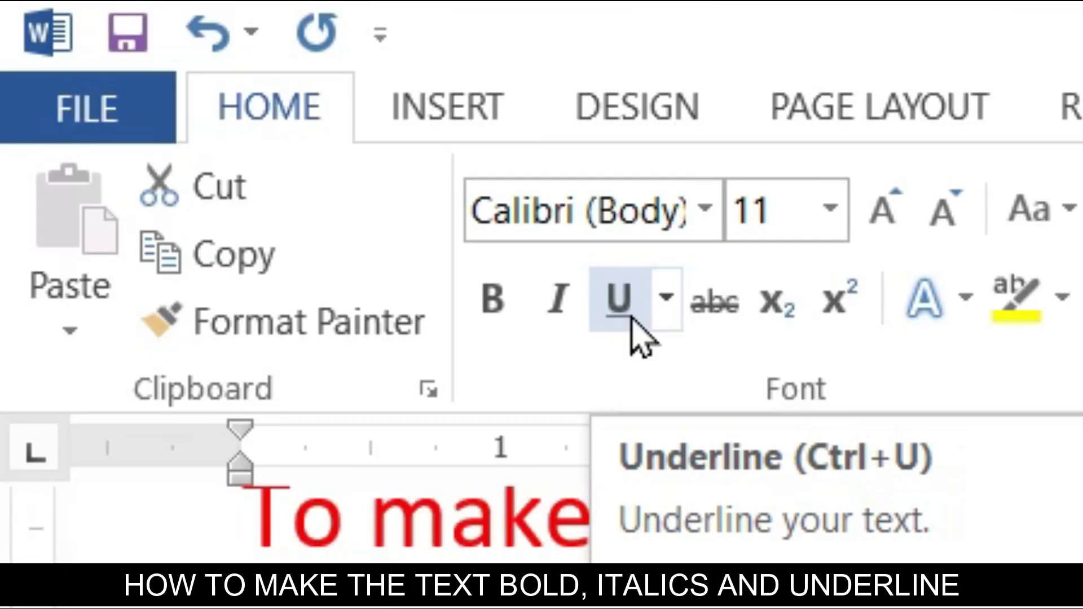
pyautogui.click(632, 327)
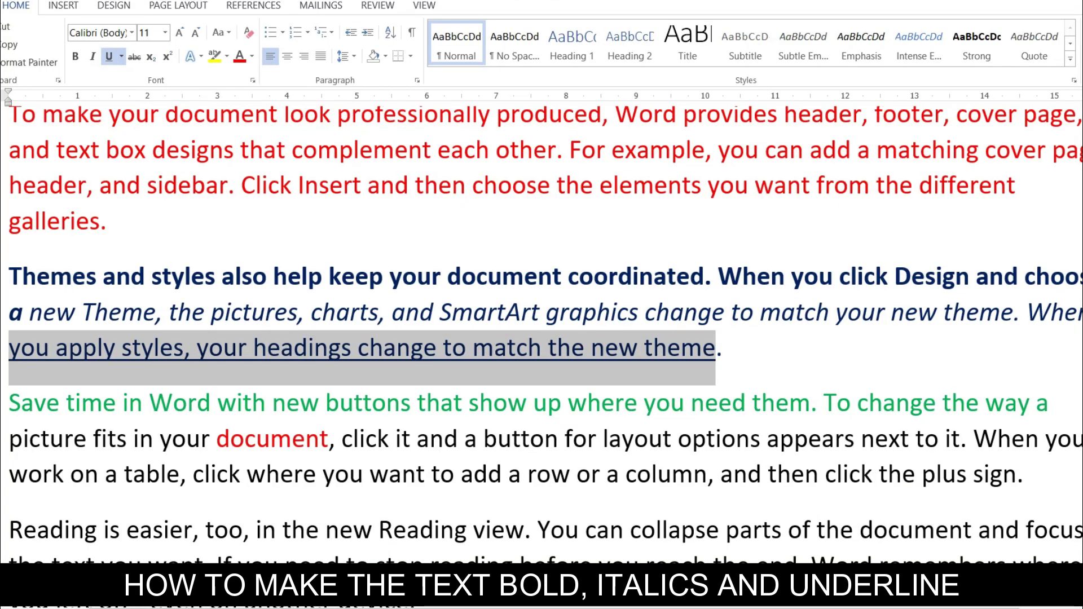
pyautogui.click(760, 355)
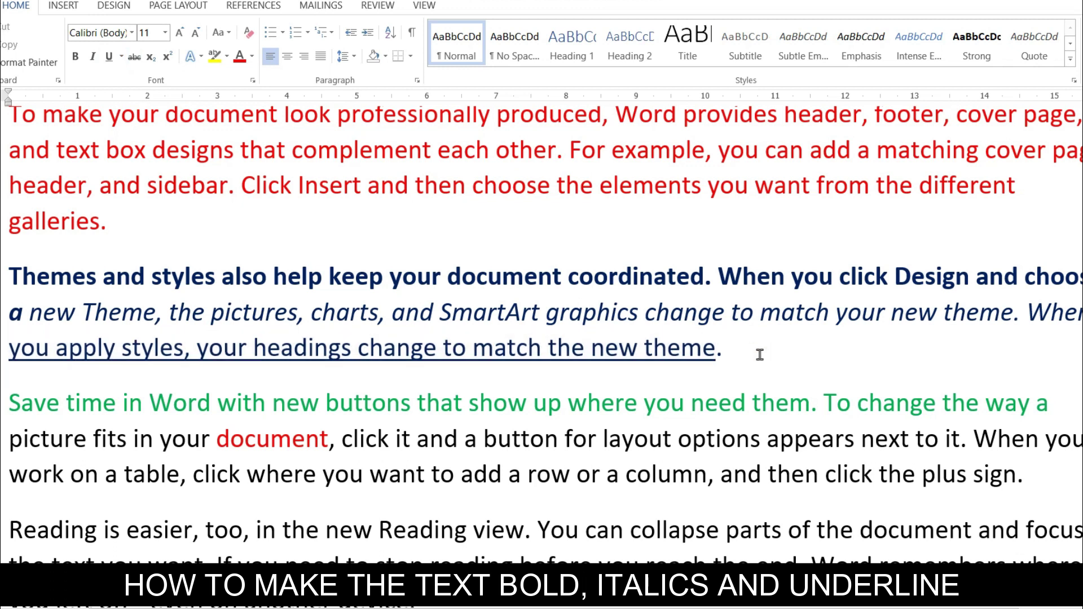
# Make the entire "Save time in Word" paragraph bold, italic and underlined.
pyautogui.scroll(-2, 760, 355)
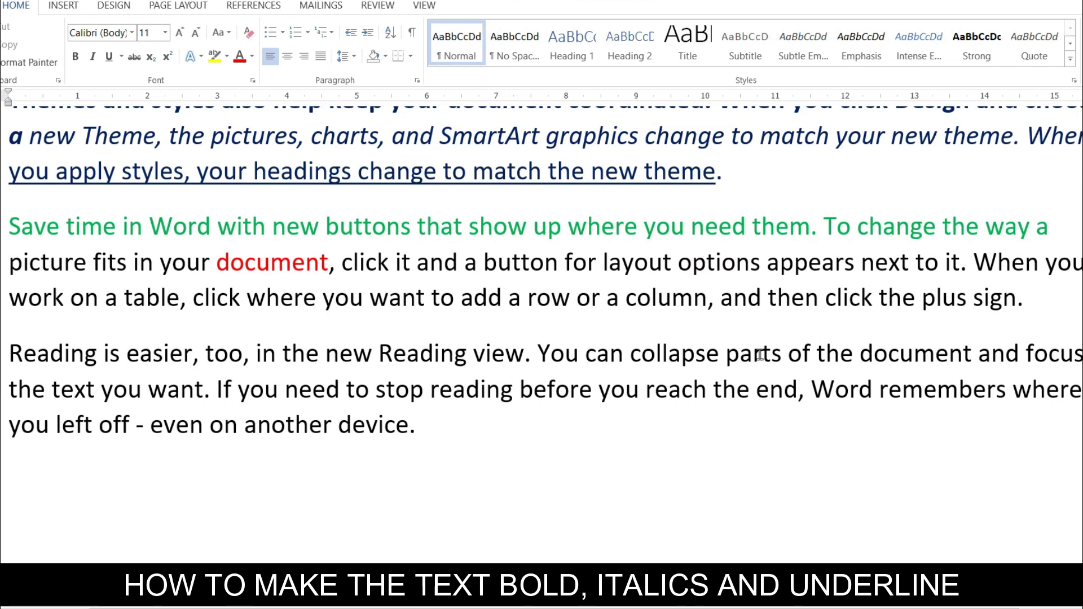
pyautogui.moveTo(8, 226); pyautogui.dragTo(1037, 305)
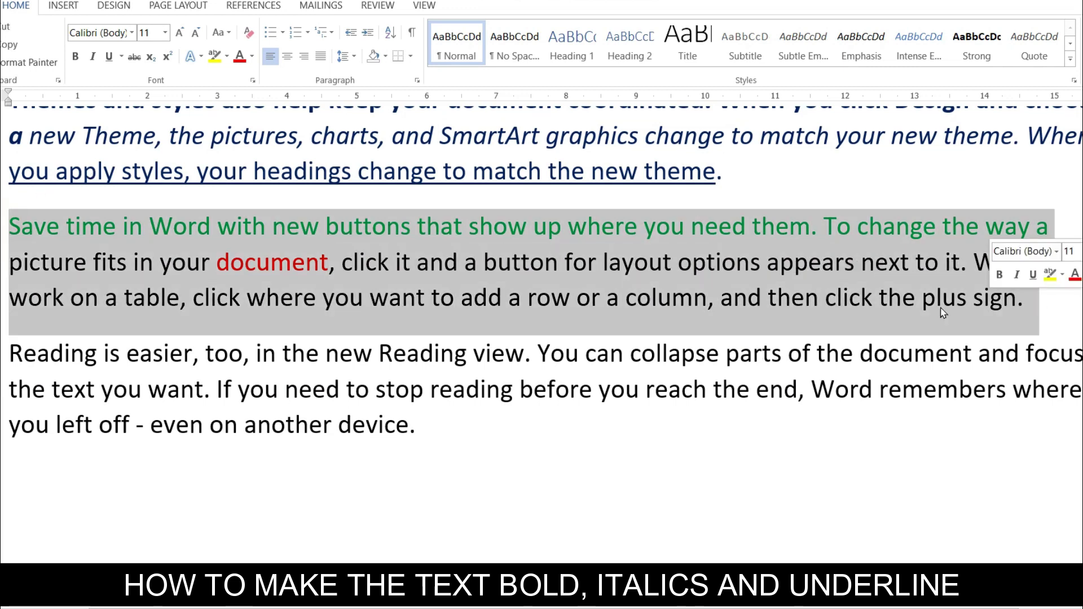
pyautogui.click(75, 57)
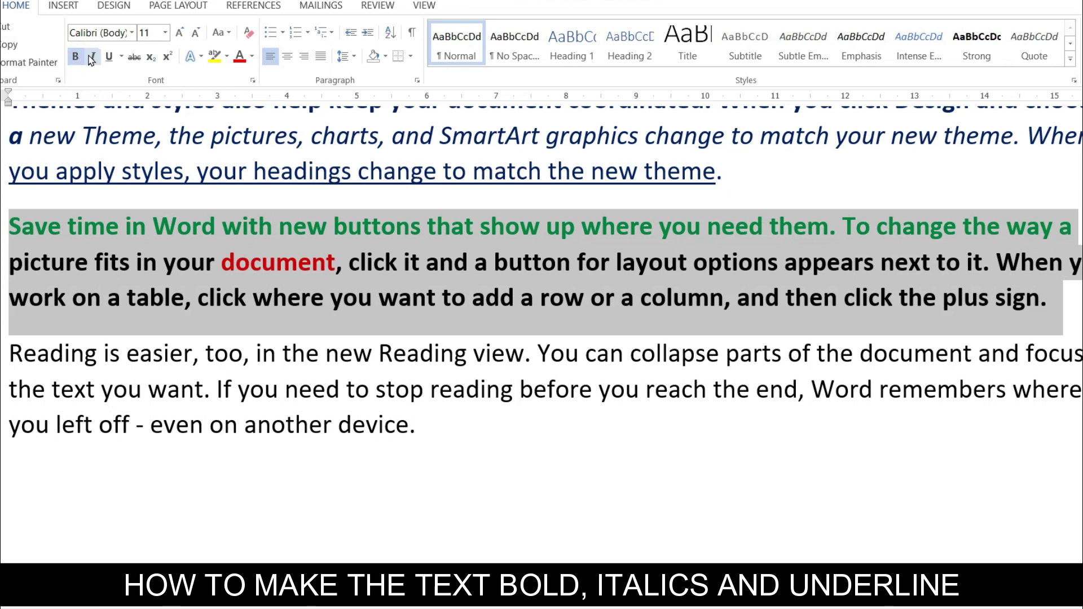
pyautogui.click(91, 57)
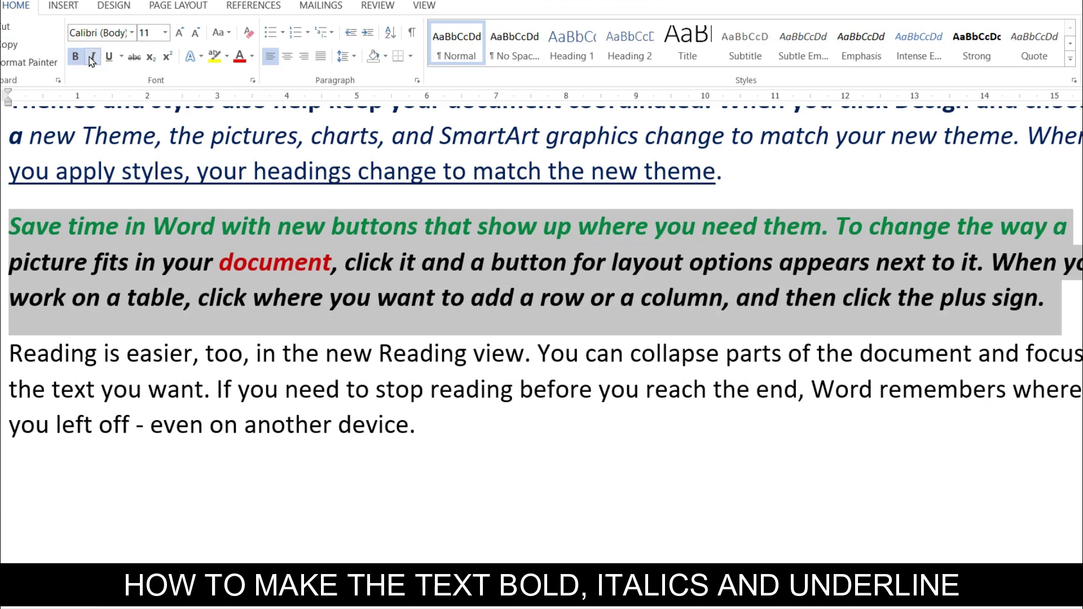
pyautogui.click(110, 57)
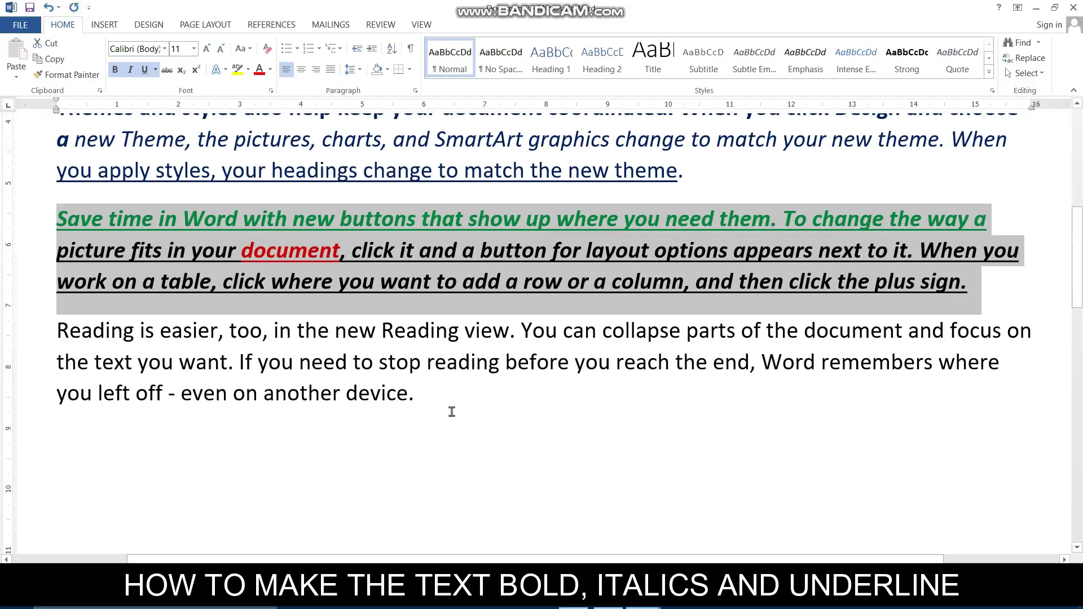
pyautogui.click(452, 412)
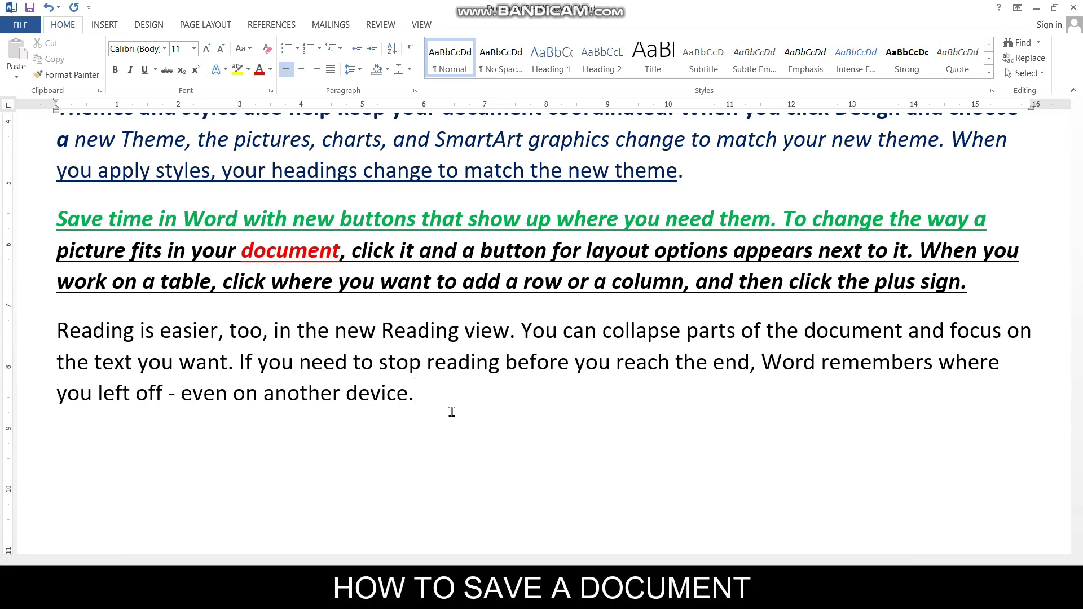
# Save the document to the Desktop as a Word document named "computer".
pyautogui.scroll(-8, 452, 412)
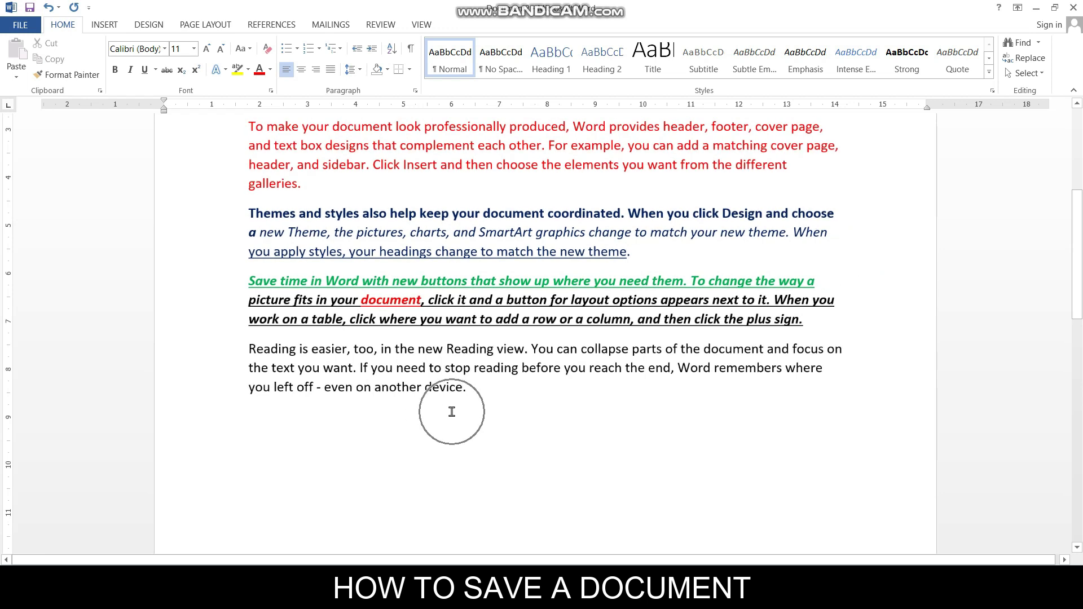
pyautogui.scroll(3, 452, 412)
pyautogui.scroll(1, 544, 344)
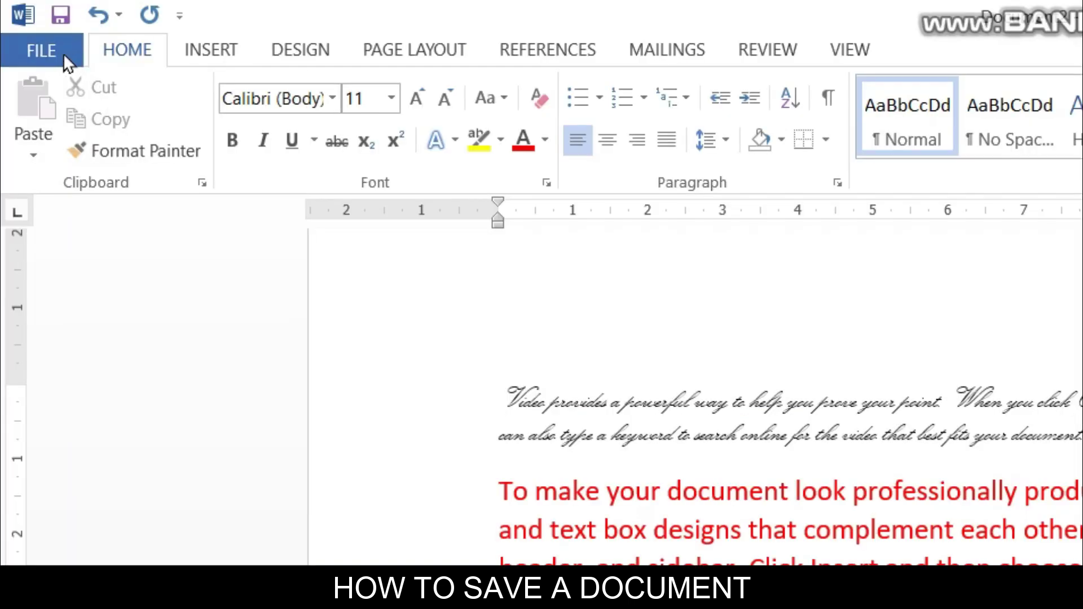
pyautogui.click(63, 53)
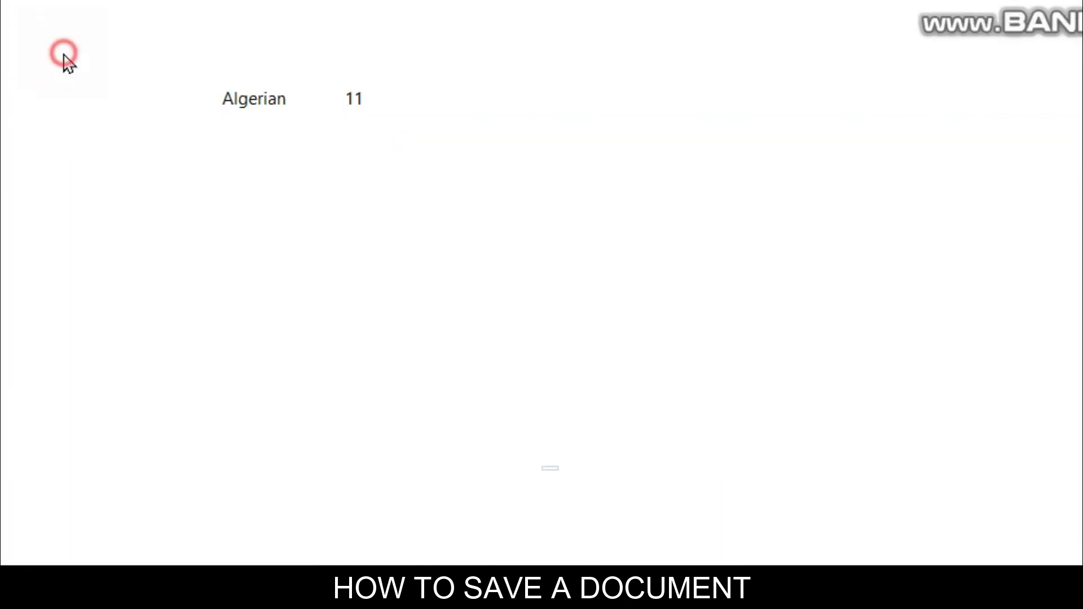
pyautogui.click(63, 53)
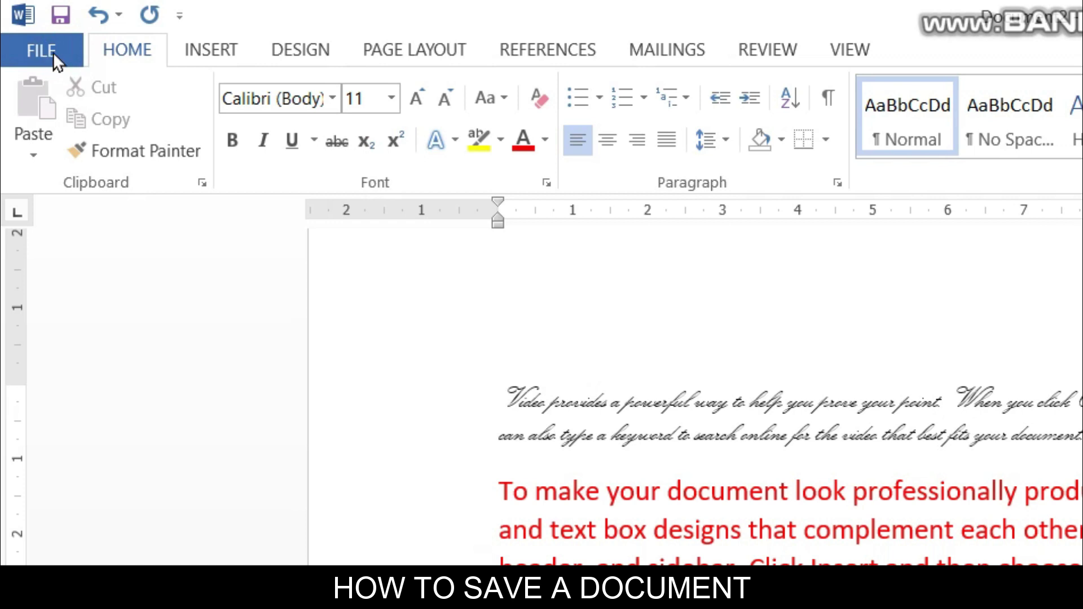
pyautogui.click(53, 52)
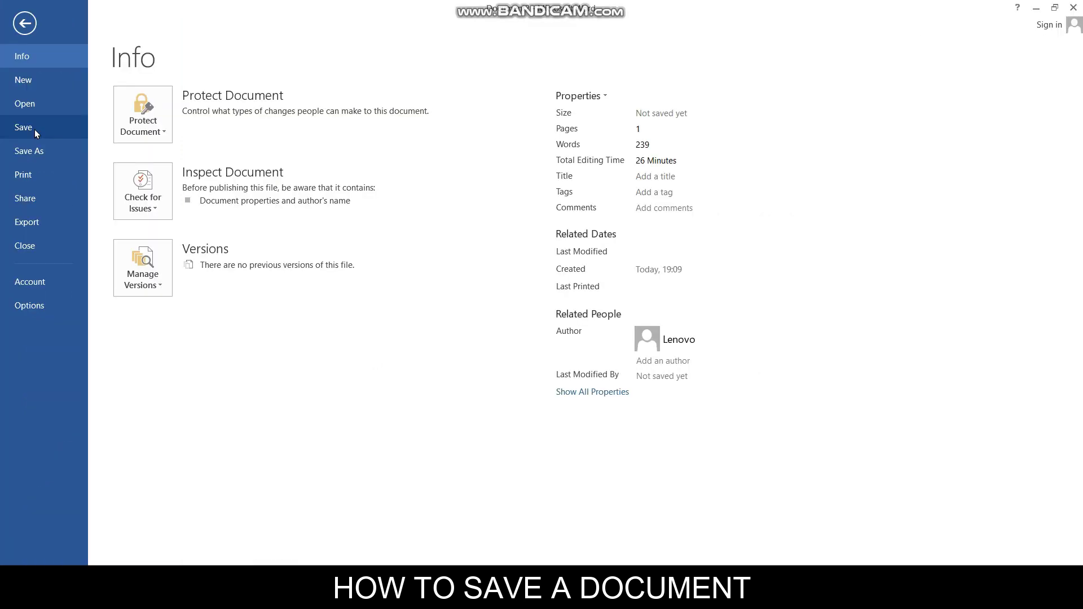
pyautogui.click(35, 129)
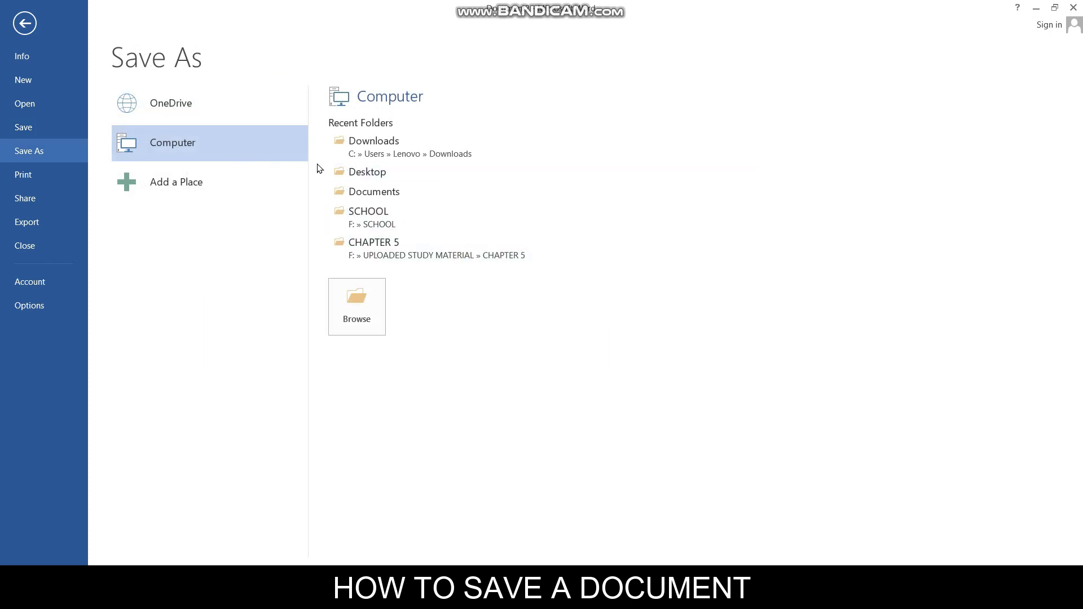
pyautogui.click(380, 175)
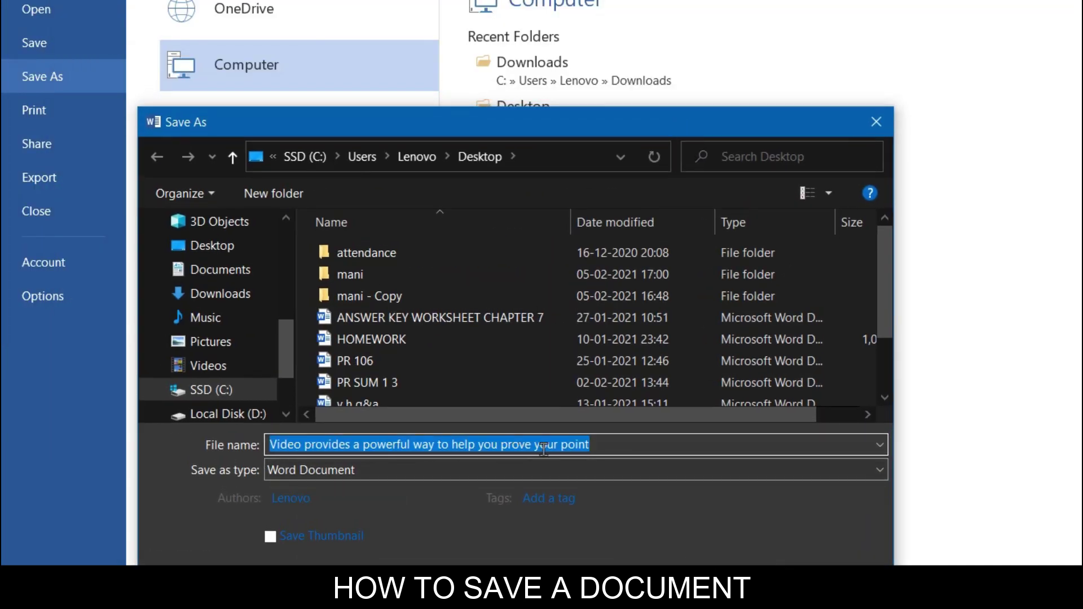
pyautogui.press('BackSpace')
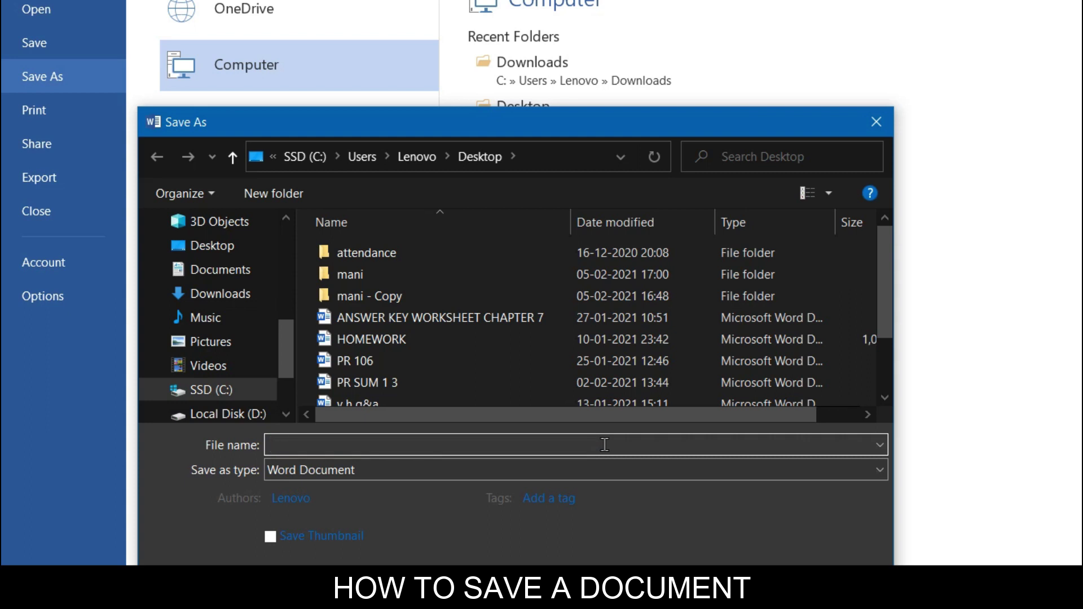
pyautogui.write('computer')
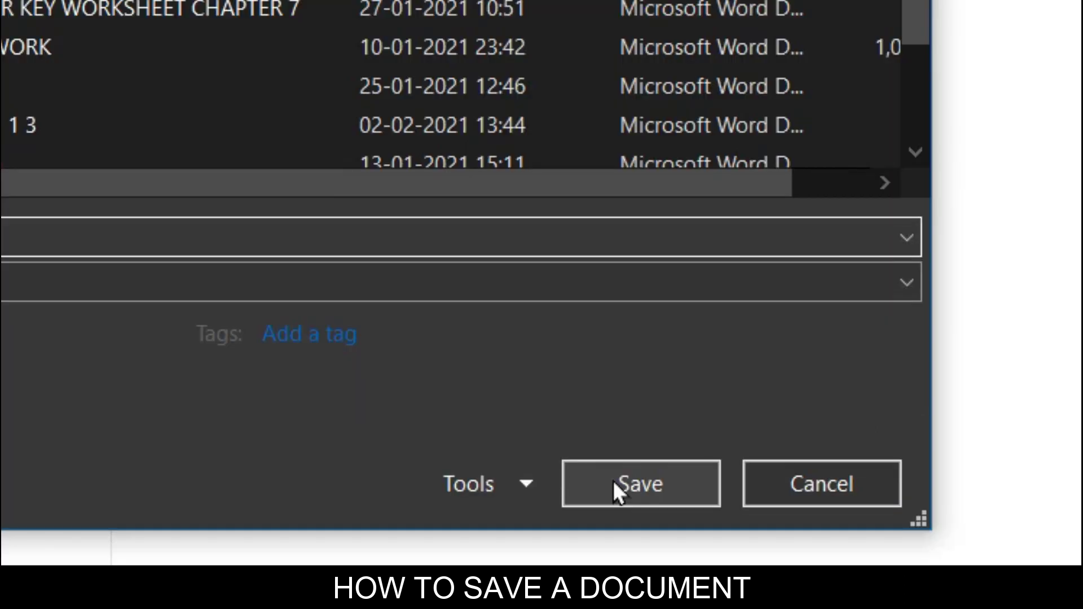
pyautogui.click(654, 484)
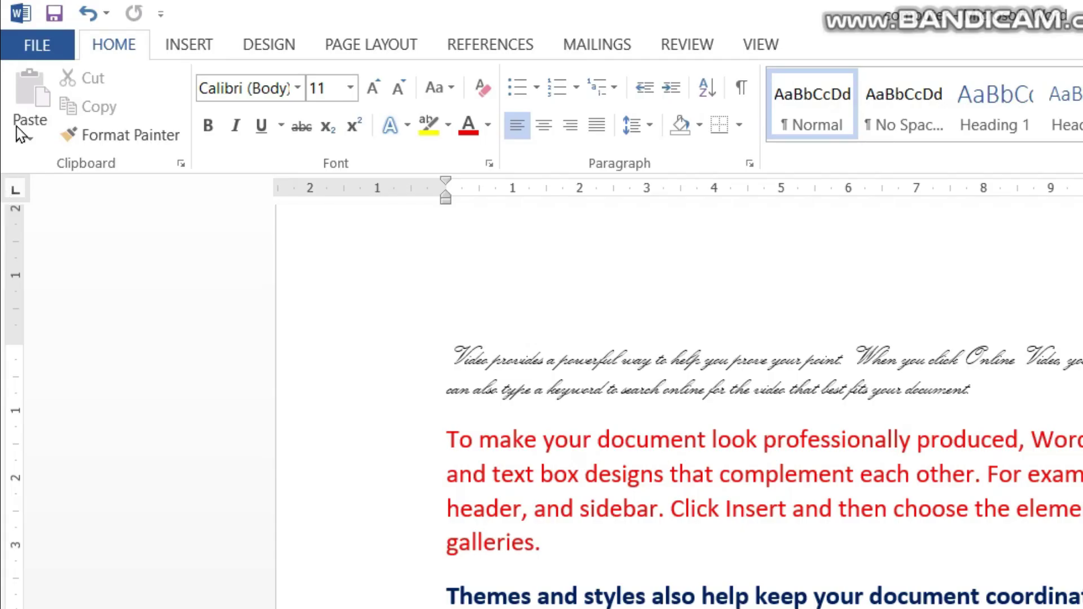
pyautogui.click(42, 49)
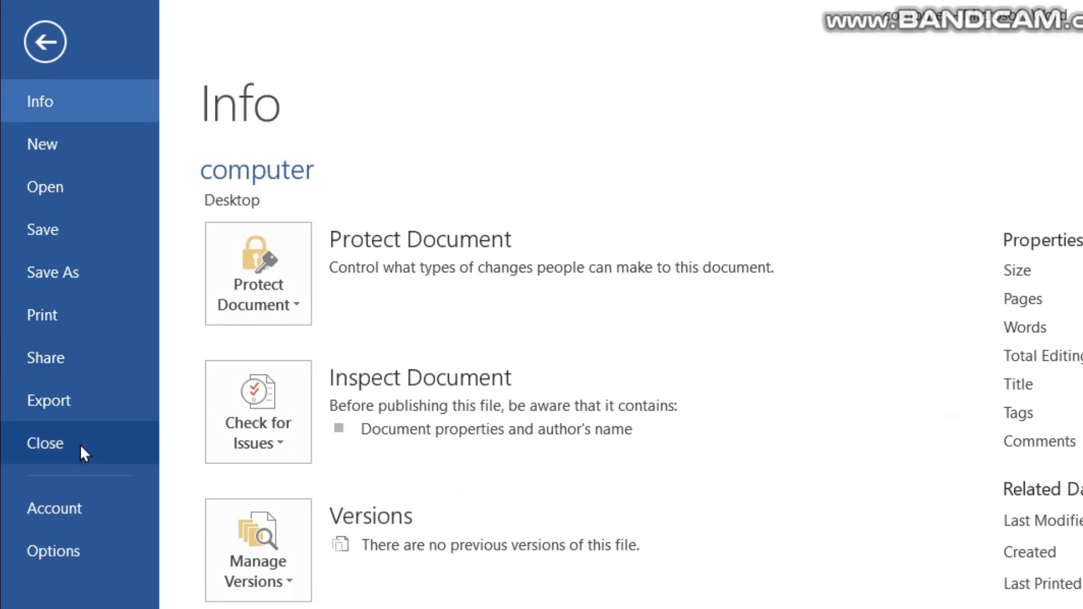
pyautogui.click(25, 39)
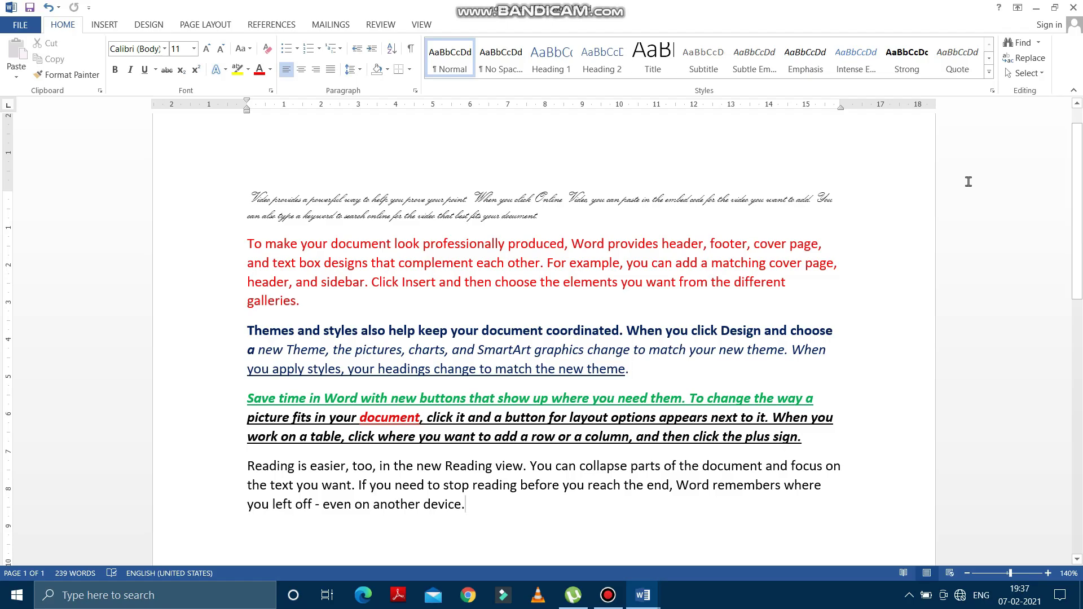
# Create a new blank document.
pyautogui.click(14, 28)
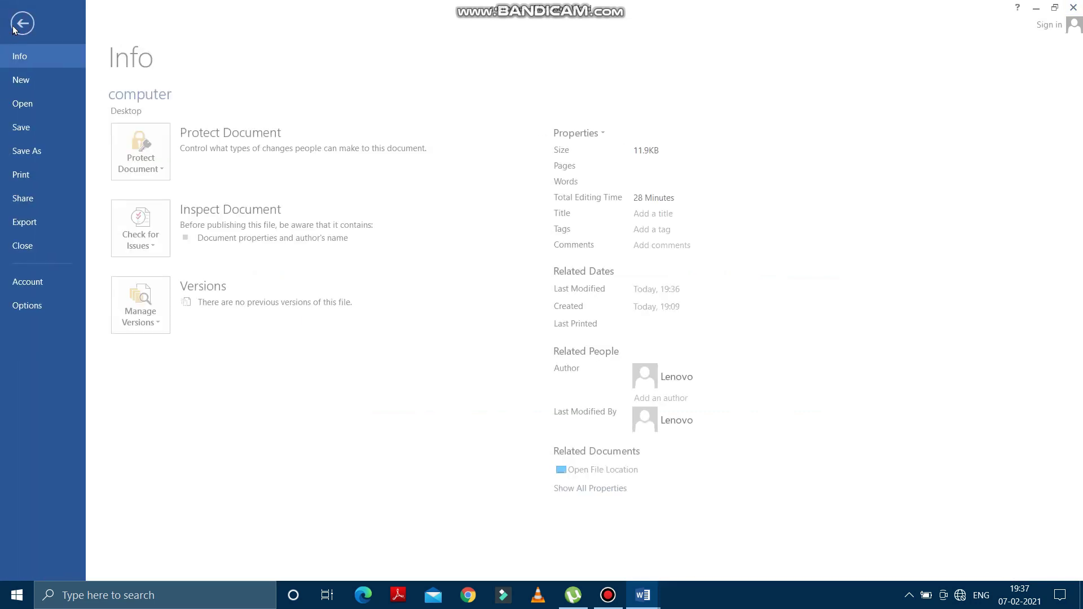
pyautogui.click(25, 85)
pyautogui.click(203, 265)
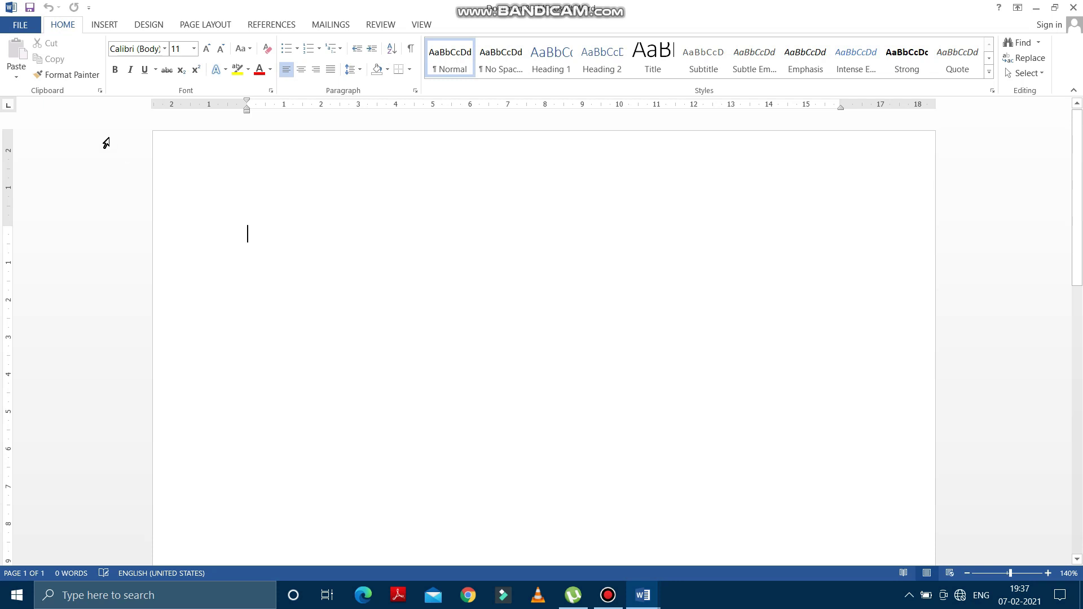
# Open the saved Word document "computer" from the Desktop folder.
pyautogui.click(31, 31)
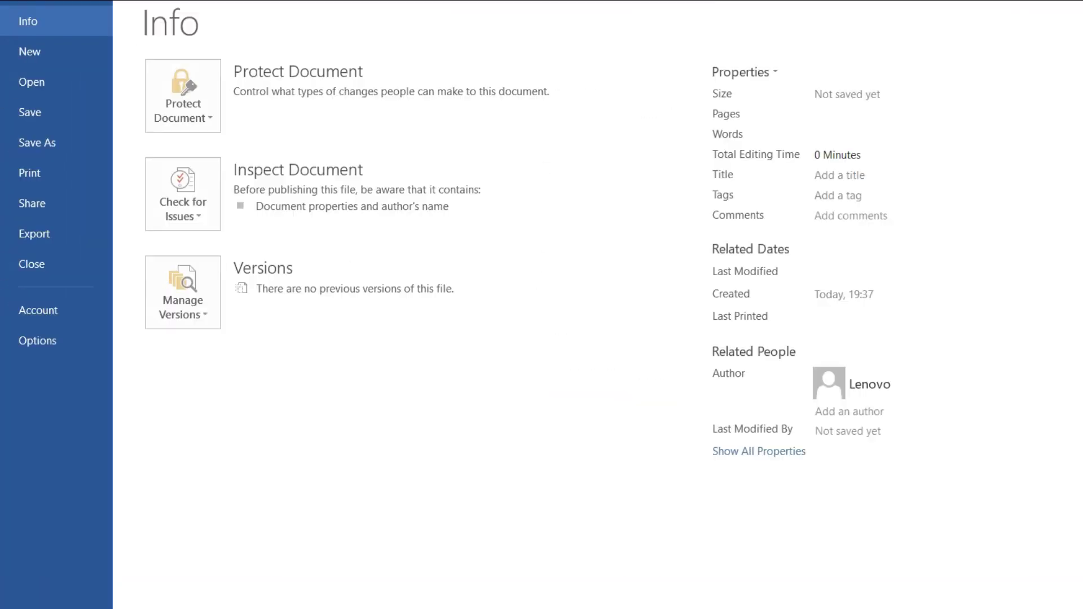
pyautogui.click(51, 82)
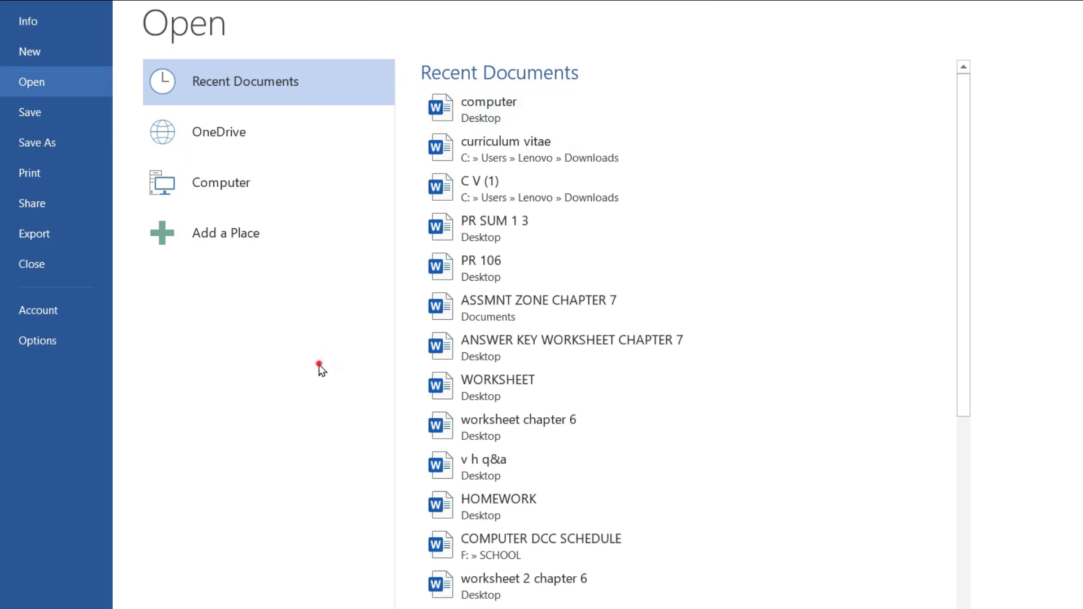
pyautogui.click(308, 190)
pyautogui.click(481, 131)
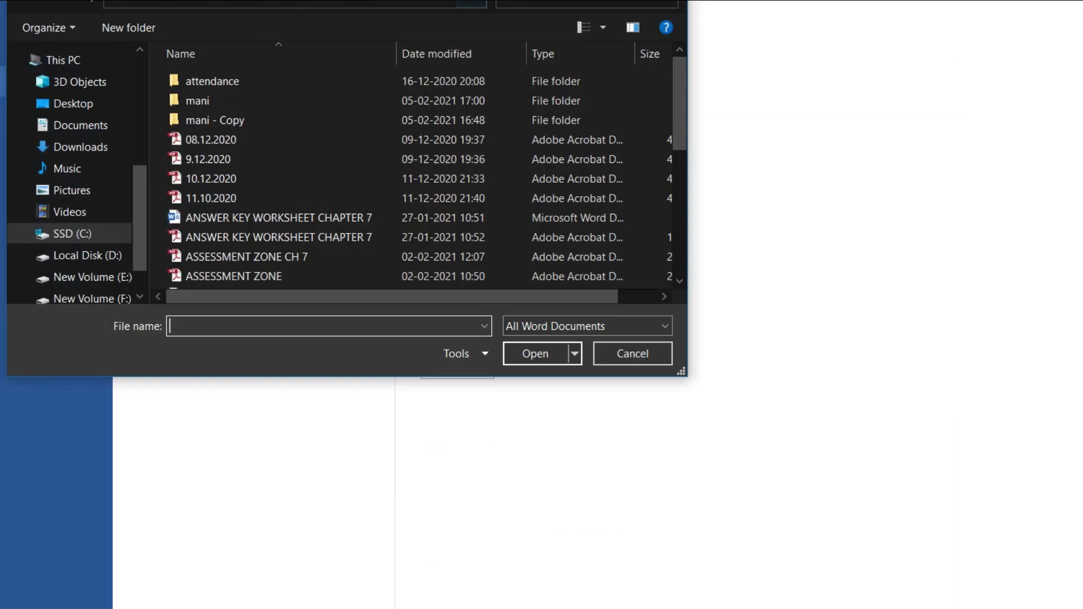
pyautogui.moveTo(482, 0); pyautogui.dragTo(724, 129)
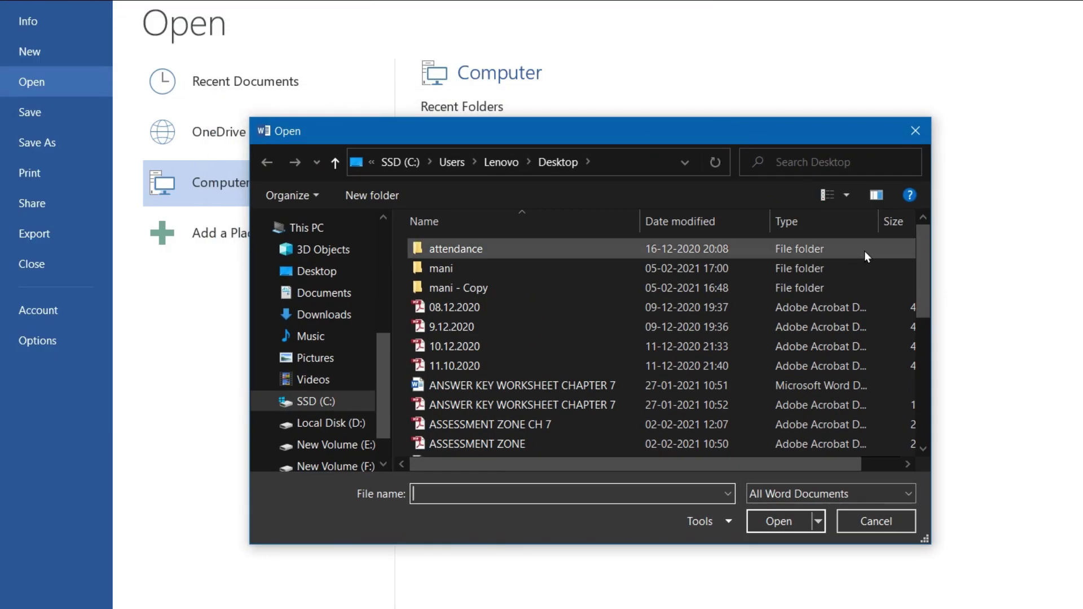
pyautogui.moveTo(923, 262); pyautogui.dragTo(932, 351)
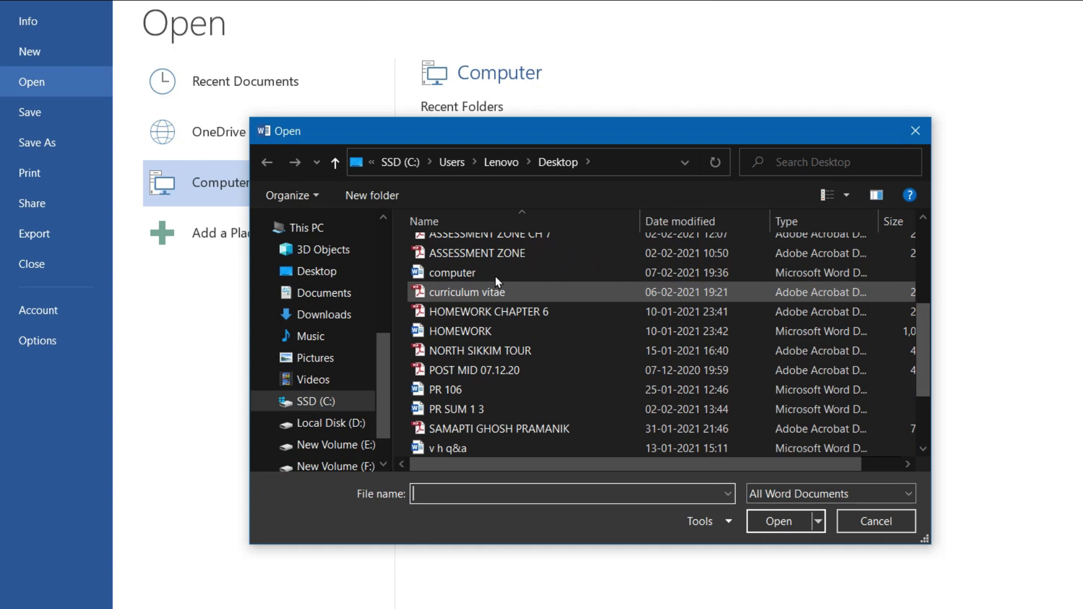
pyautogui.click(443, 276)
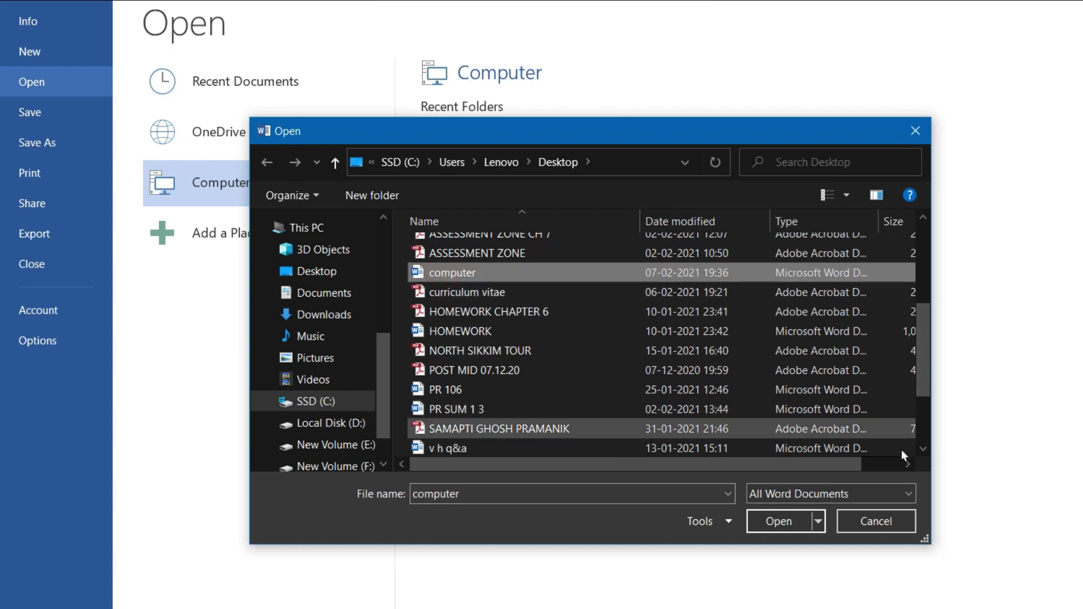
pyautogui.click(791, 516)
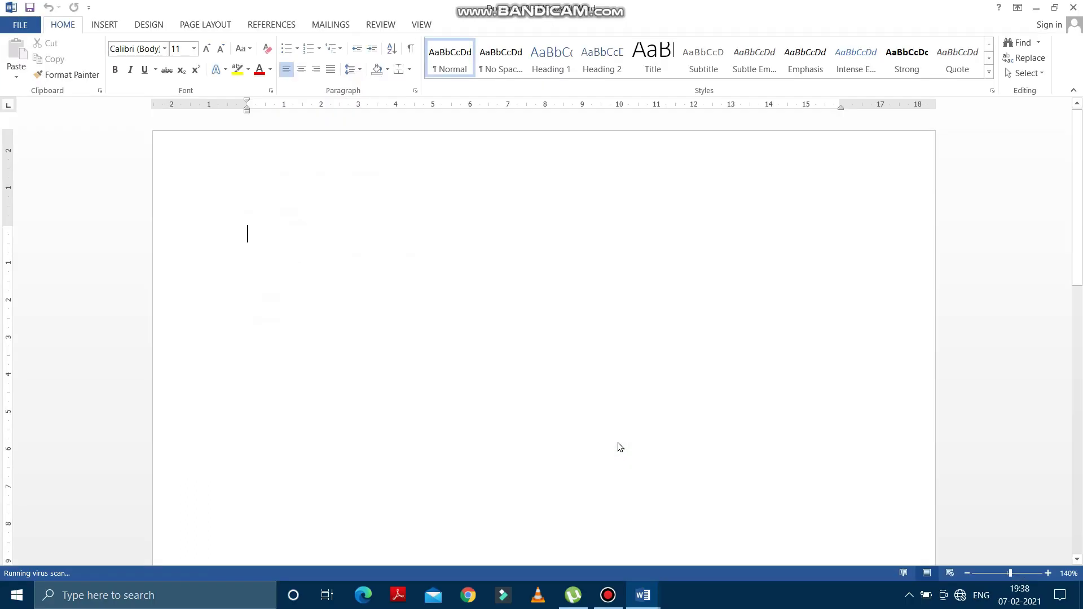